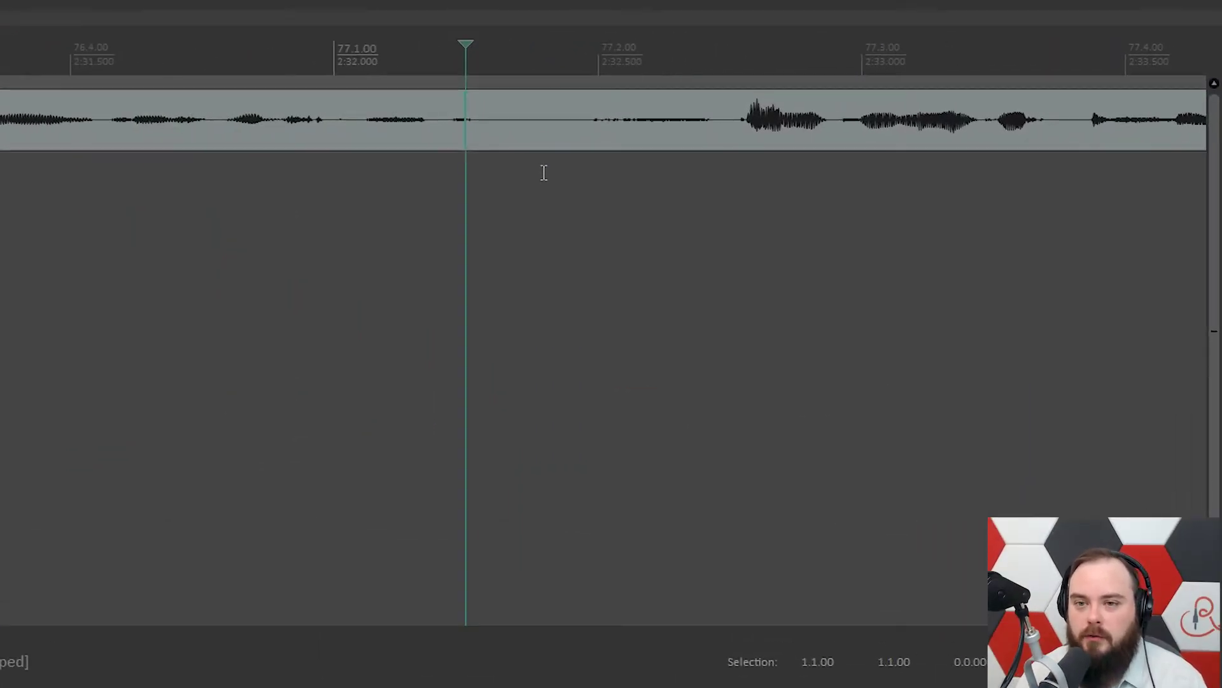
# Step: Split the breath at 77.1.79–77.2.50 out of the voice clip onto track 2, and lower that track's volume
pyautogui.moveTo(544, 172); pyautogui.dragTo(728, 164)
pyautogui.press('space')
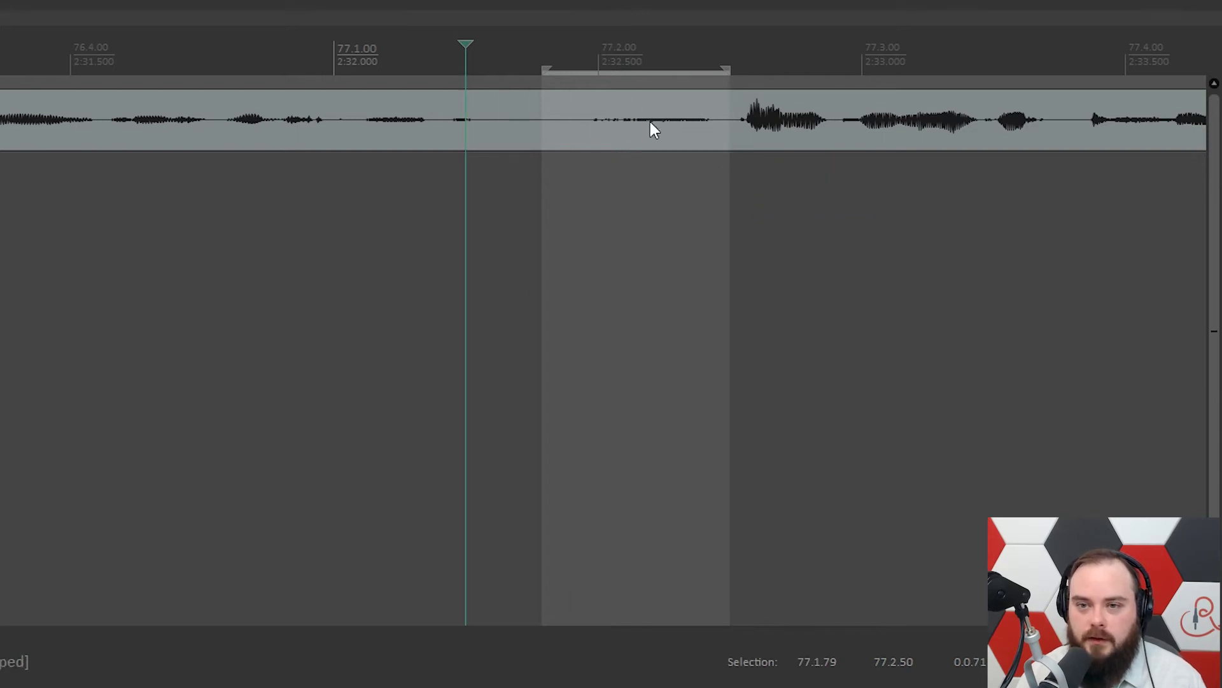
pyautogui.hotkey('shift', 's')
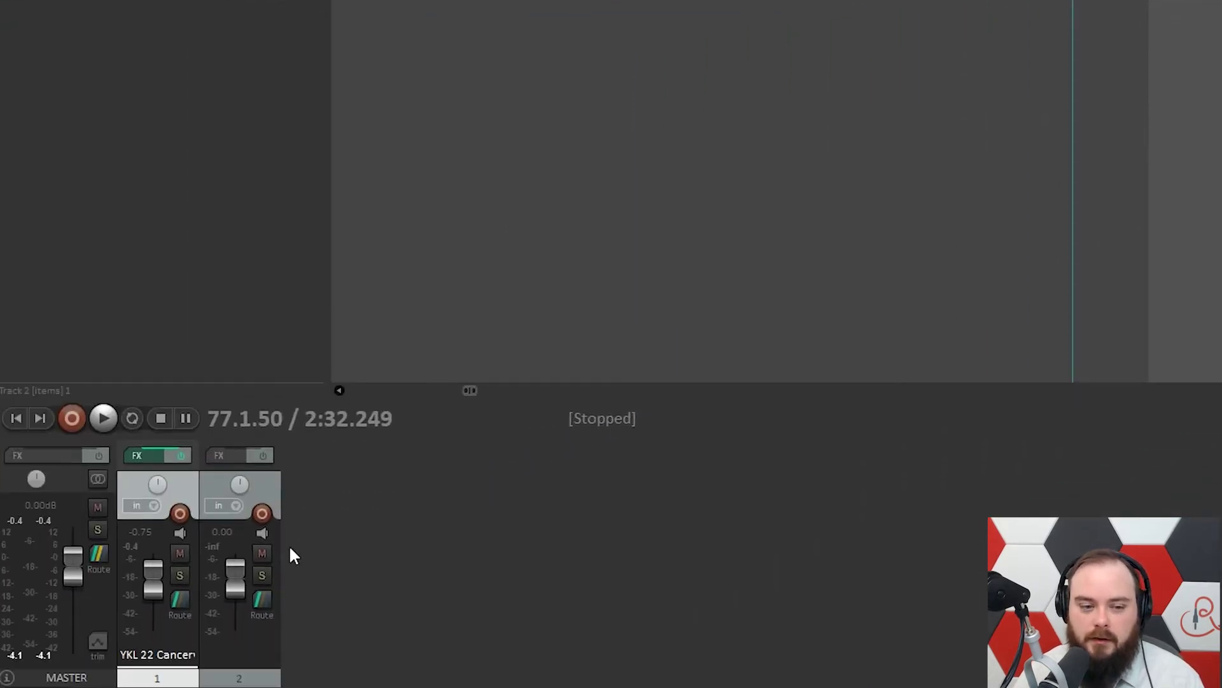
pyautogui.moveTo(234, 583); pyautogui.dragTo(234, 599)
pyautogui.click(690, 140)
pyautogui.press('space')
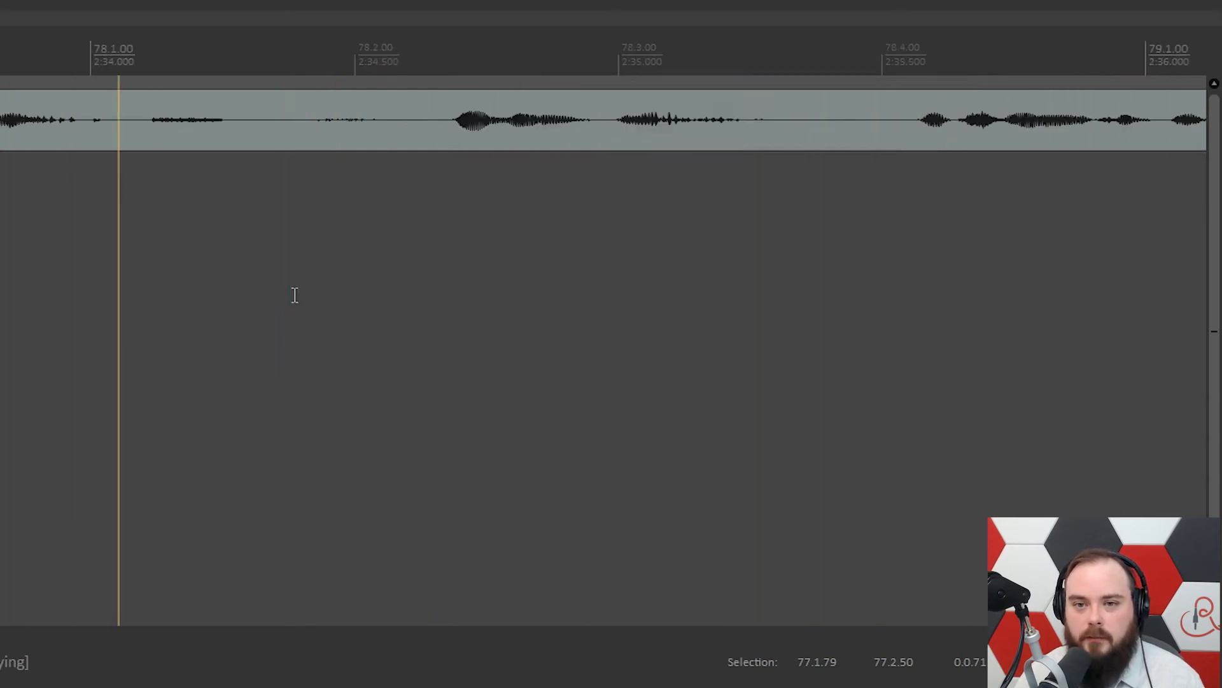
# Step: Split the breath at 78.1.70–78.2.27 out of the voice clip and move it down to the second track
pyautogui.press('space')
pyautogui.moveTo(275, 185); pyautogui.dragTo(425, 165)
pyautogui.hotkey('shift', 's')
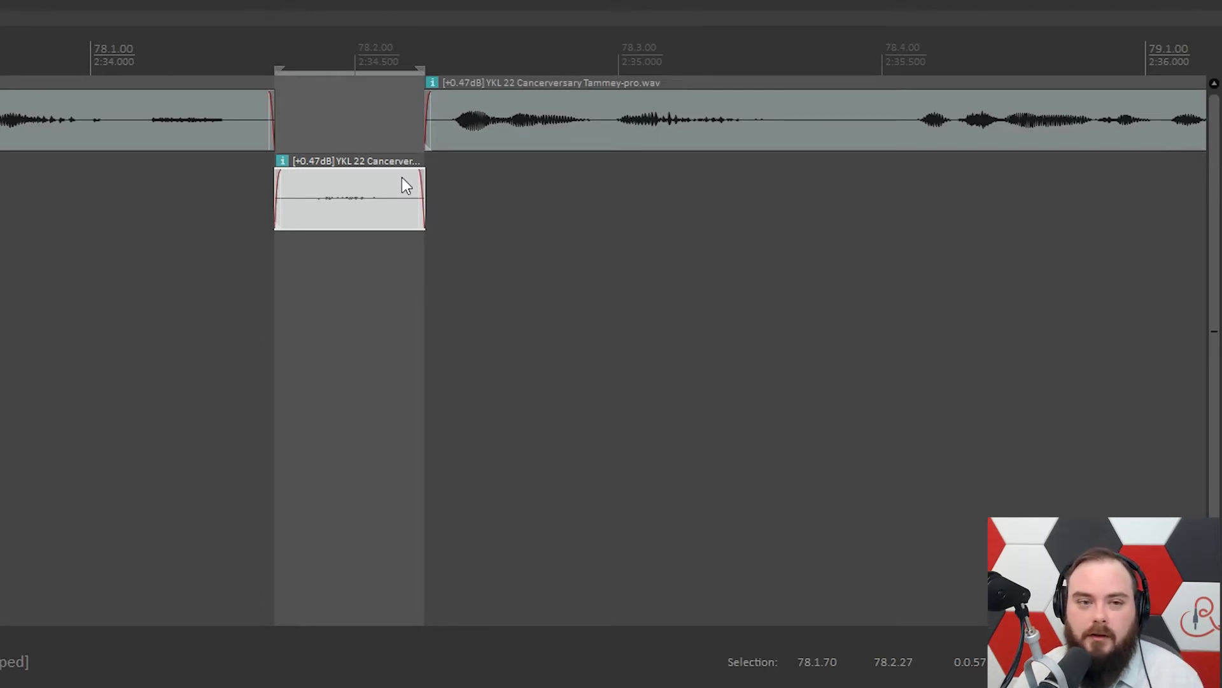
pyautogui.click(349, 198)
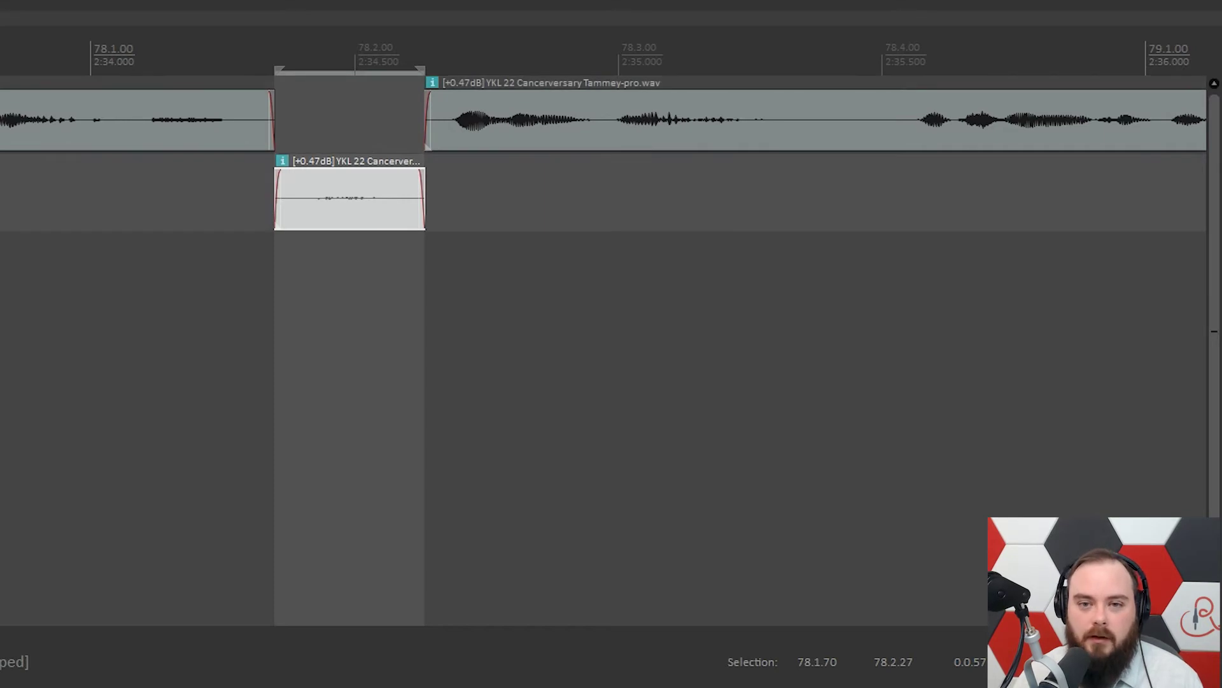
# Step: Undo the breath splits, the moves to the second track and the track volume change
pyautogui.hotkey('ctrl', 'z')
pyautogui.hotkey('ctrl', 'z')
pyautogui.hotkey('ctrl', 'z')
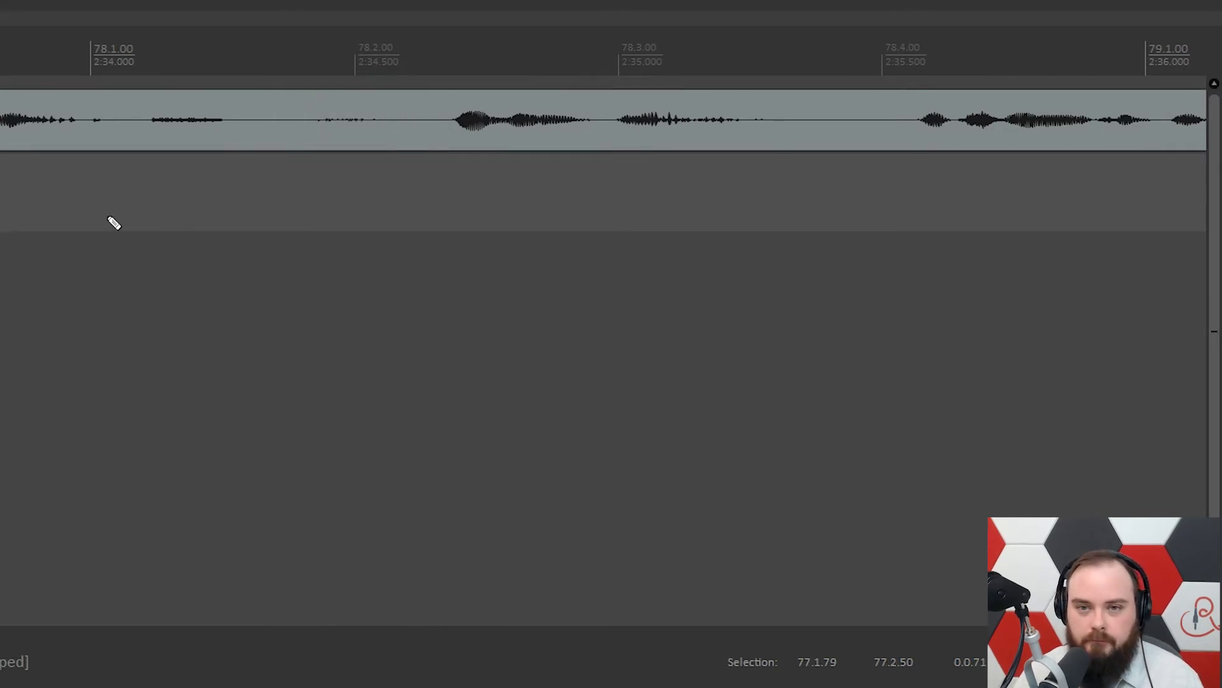
pyautogui.scroll(-3, 112, 221)
pyautogui.hotkey('ctrl', 'z')
pyautogui.hotkey('ctrl', 'z')
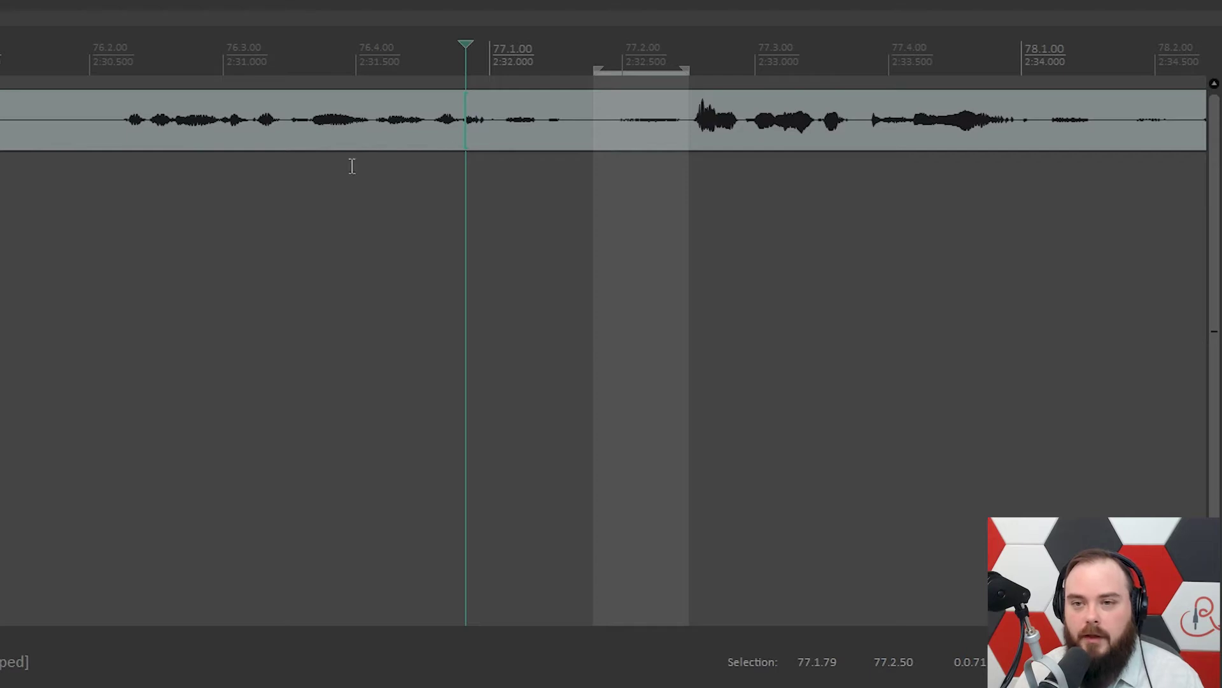
# Step: Start a new custom action and add "Item: Split items at time selection" as its first command
pyautogui.click(284, 18)
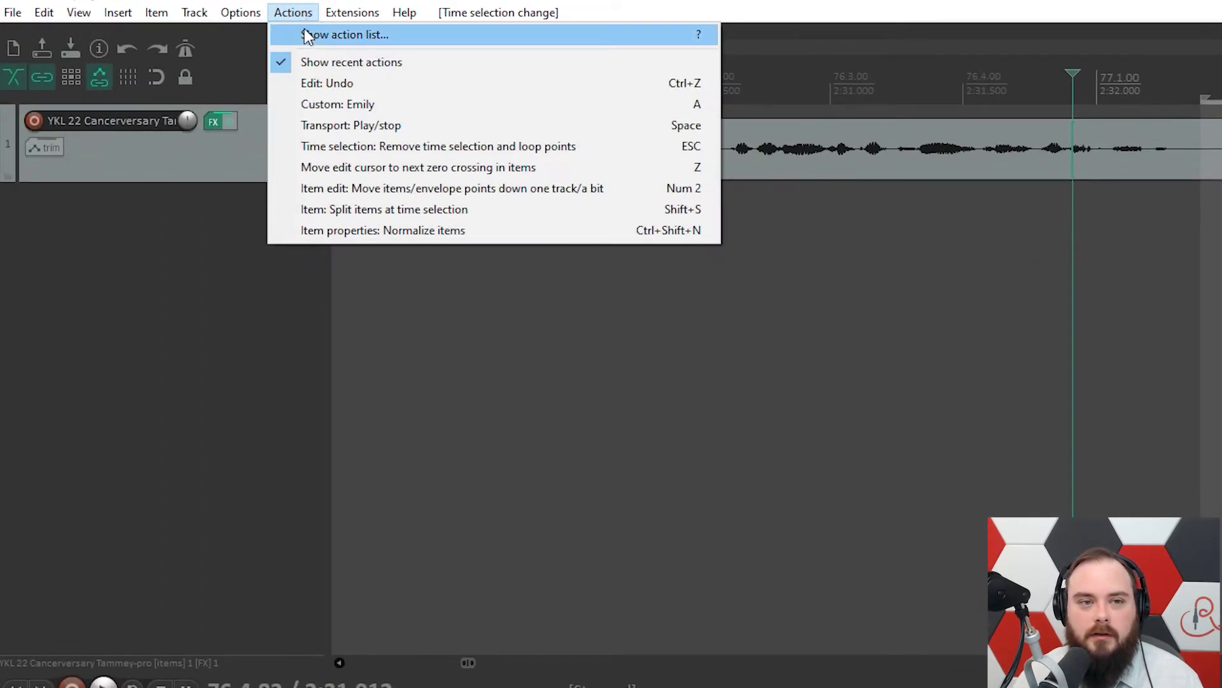
pyautogui.click(306, 35)
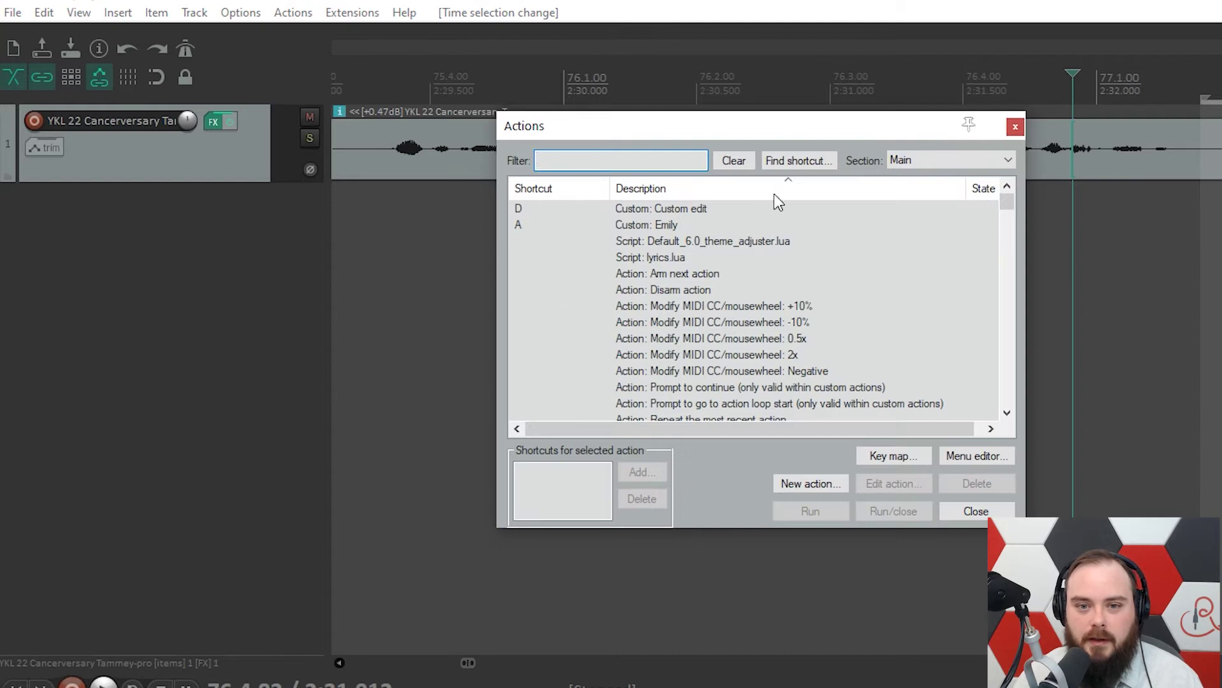
pyautogui.click(828, 484)
pyautogui.click(821, 508)
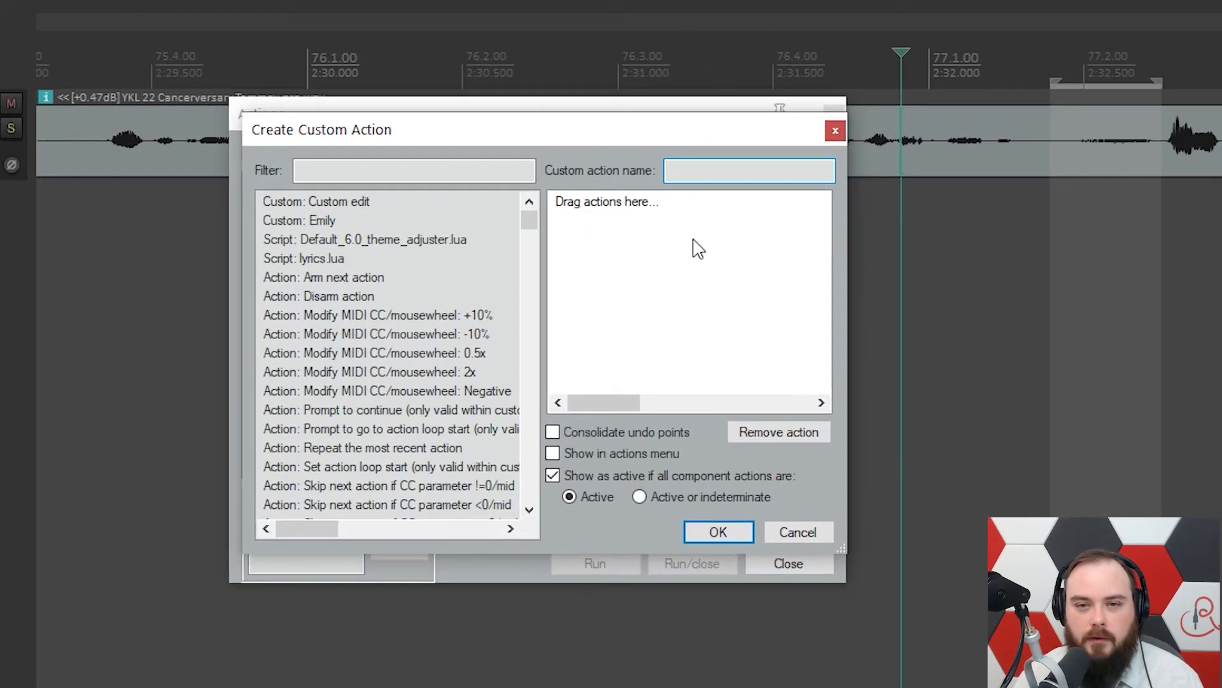
pyautogui.click(404, 169)
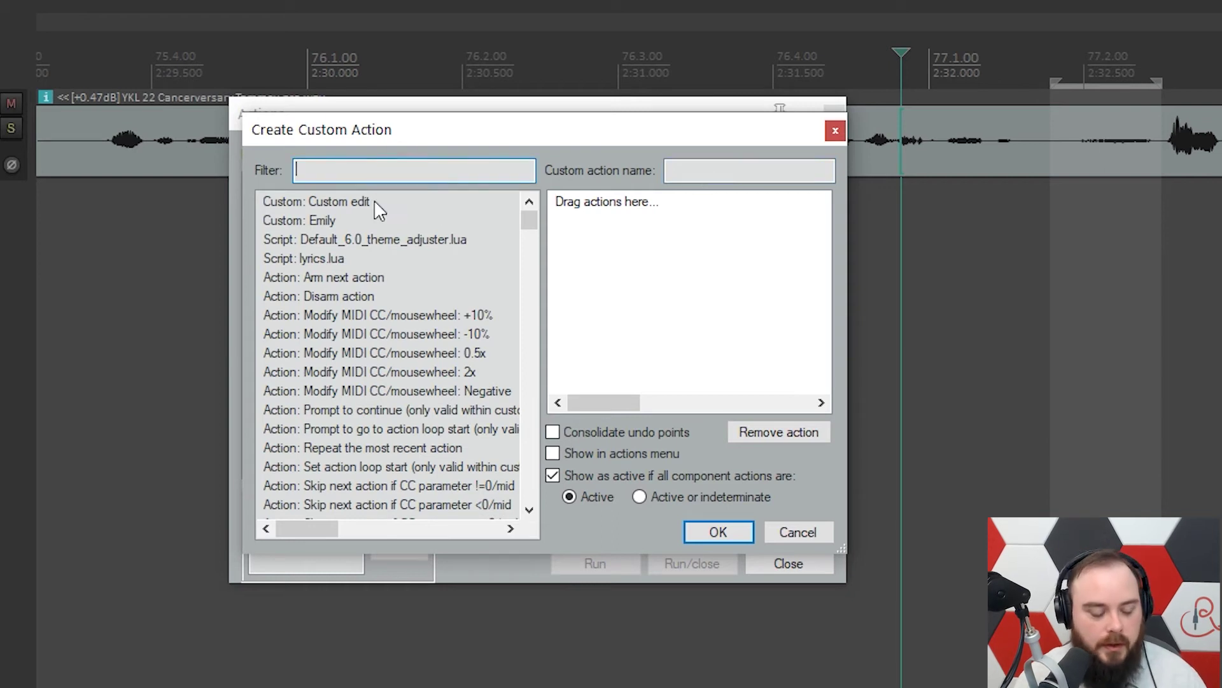
pyautogui.write('split items at ')
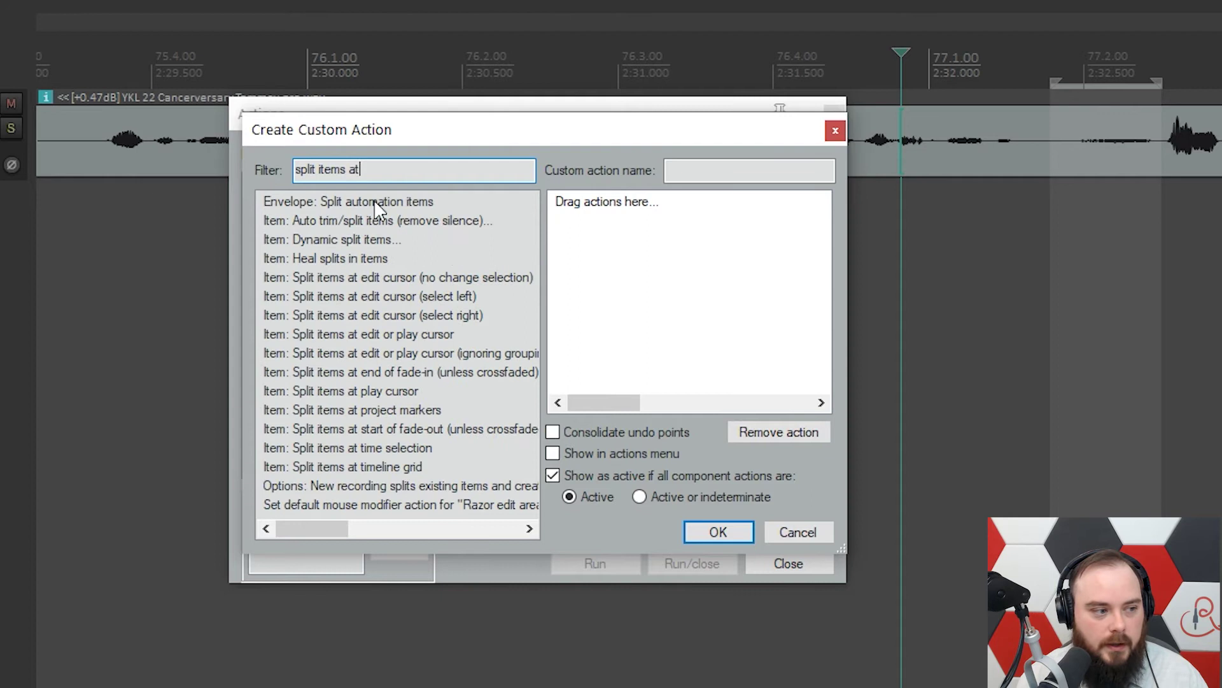
pyautogui.write('time')
pyautogui.moveTo(373, 200); pyautogui.dragTo(570, 216)
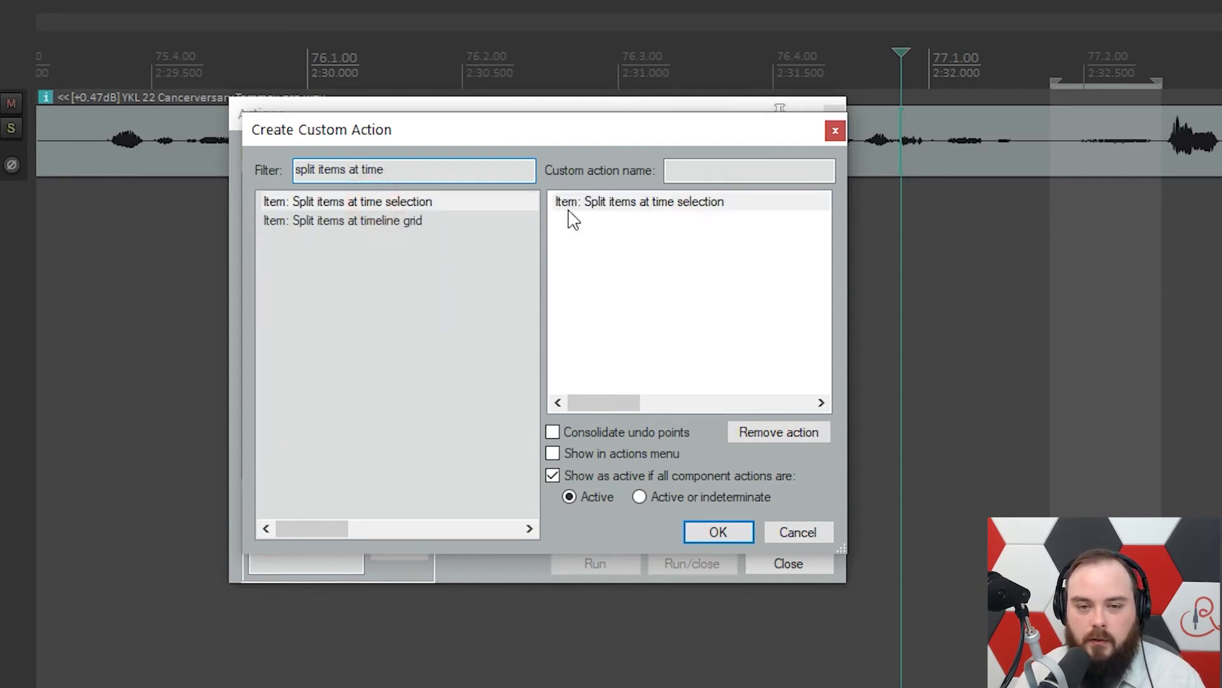
# Step: Add "Item: Nudge items volume -1dB" ten times after the split command in the custom action
pyautogui.tripleClick(428, 167)
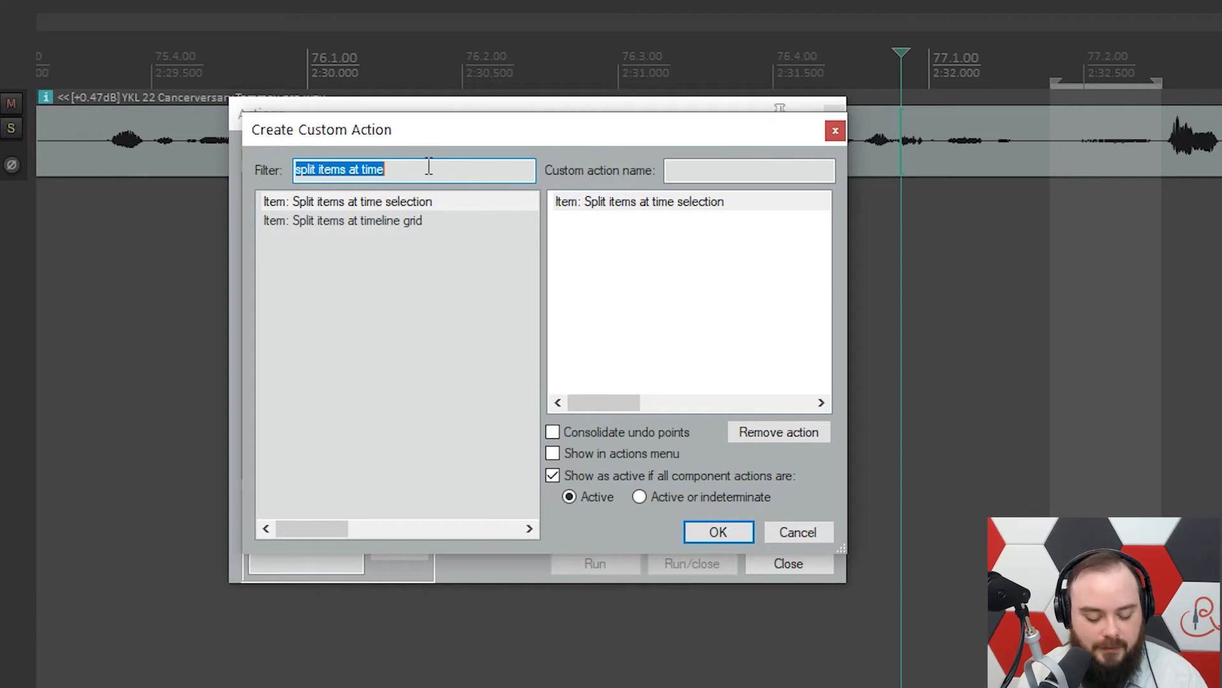
pyautogui.write('-1db')
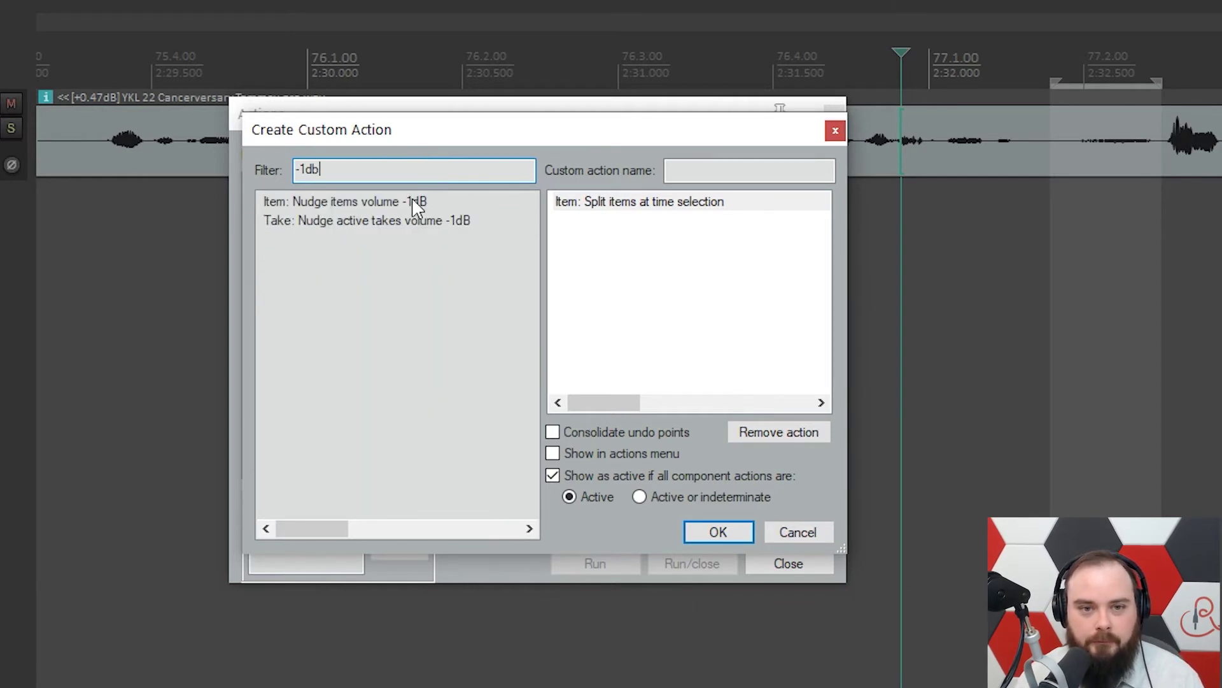
pyautogui.click(274, 203)
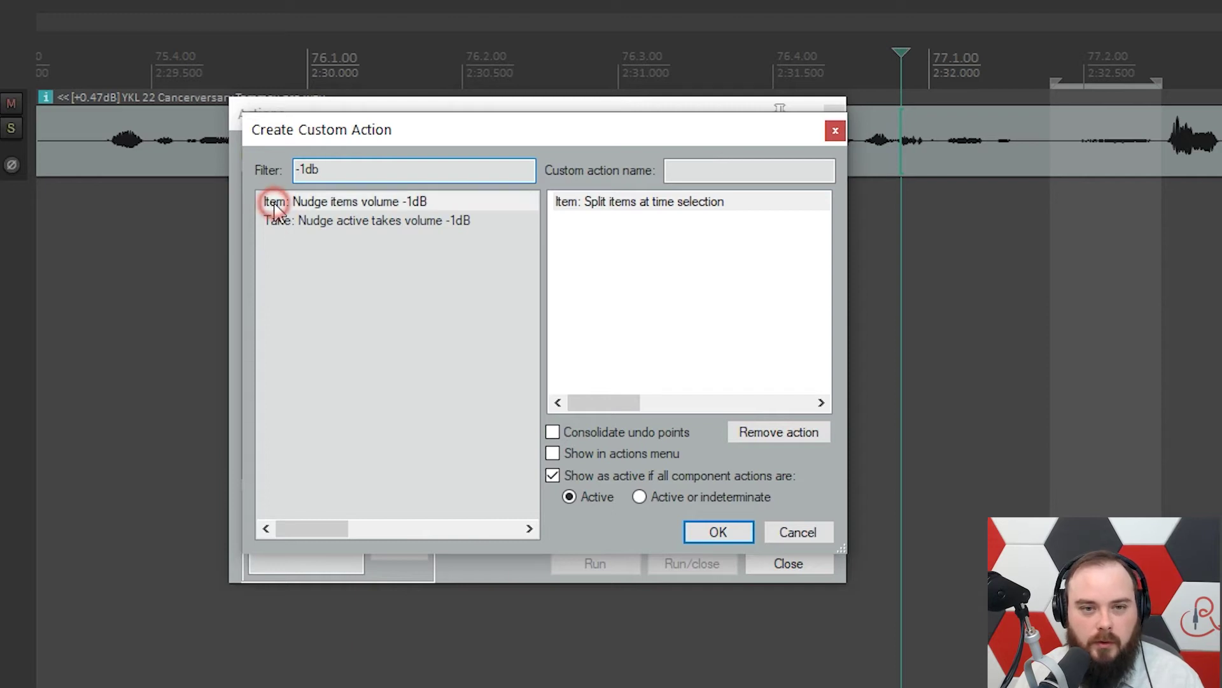
pyautogui.moveTo(358, 231); pyautogui.dragTo(590, 243)
pyautogui.doubleClick(388, 202)
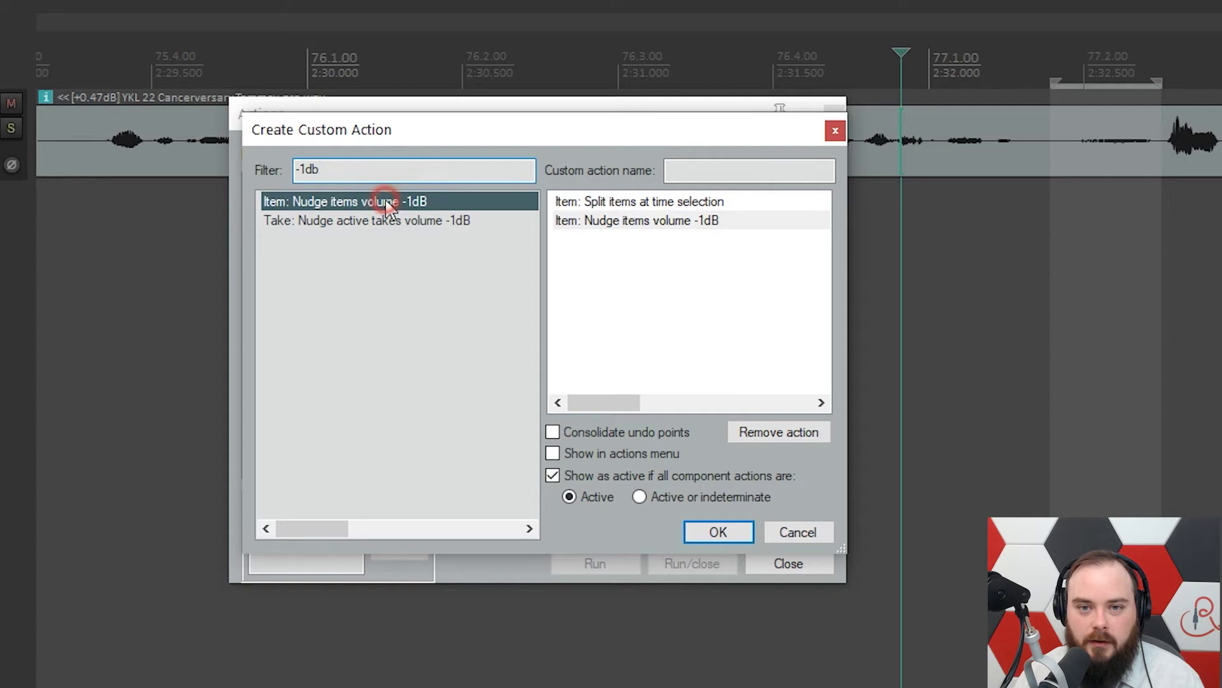
pyautogui.doubleClick(386, 201)
pyautogui.doubleClick(387, 201)
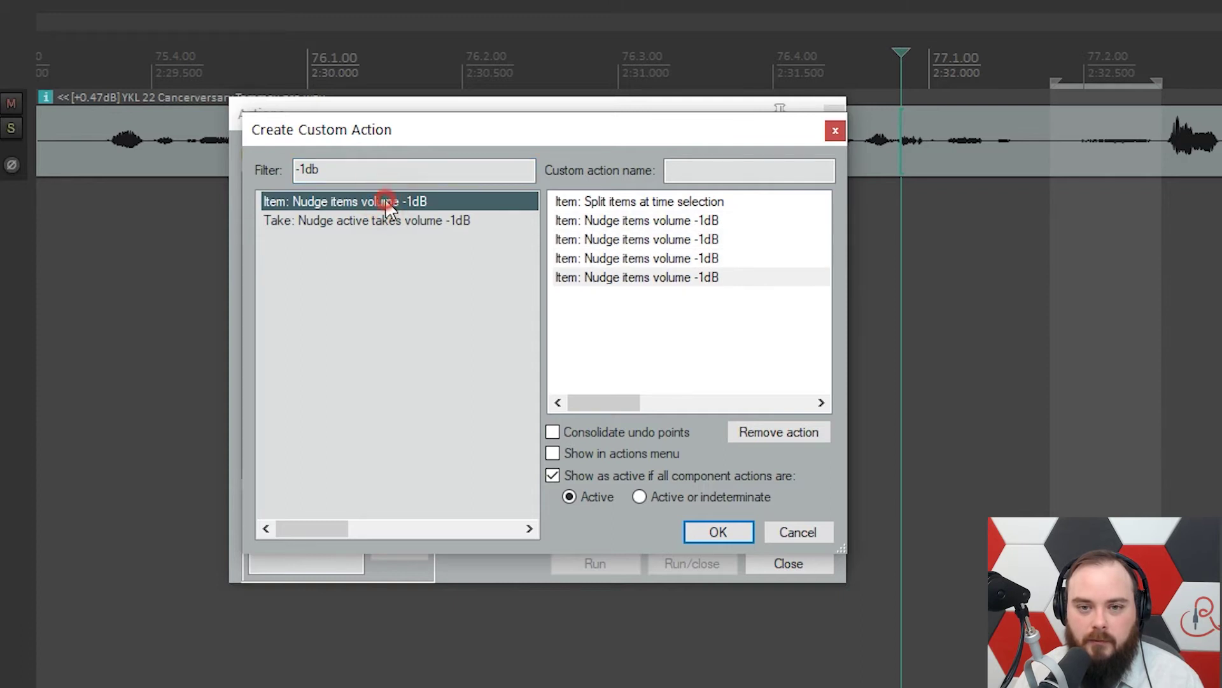
pyautogui.doubleClick(386, 201)
pyautogui.doubleClick(387, 202)
pyautogui.doubleClick(387, 202)
pyautogui.doubleClick(386, 202)
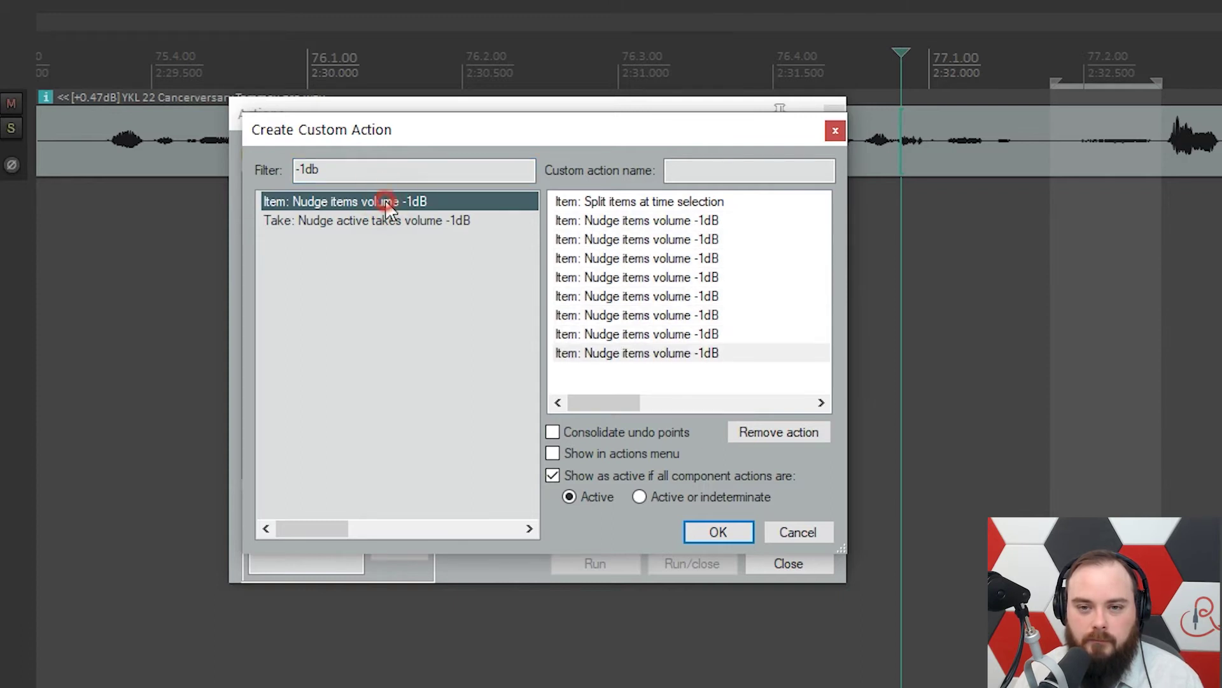
pyautogui.doubleClick(386, 202)
pyautogui.doubleClick(387, 202)
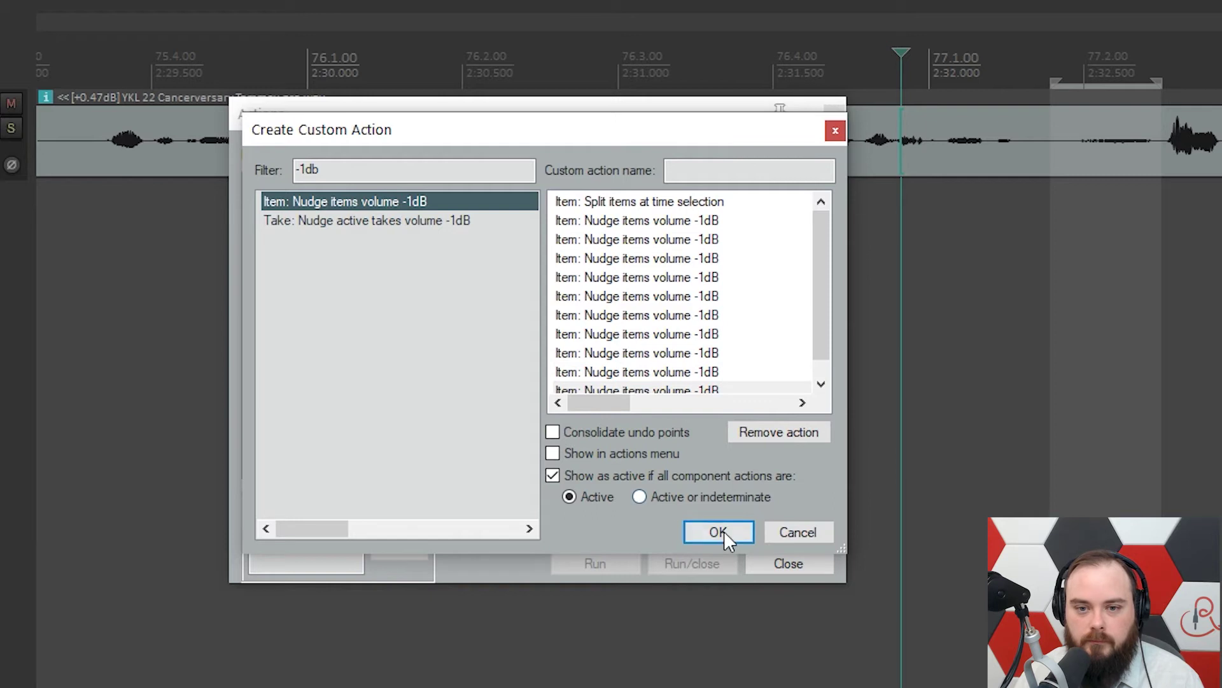
# Step: Name the custom action "Breath" and save it
pyautogui.click(724, 530)
pyautogui.click(786, 594)
pyautogui.click(734, 177)
pyautogui.write('Breath')
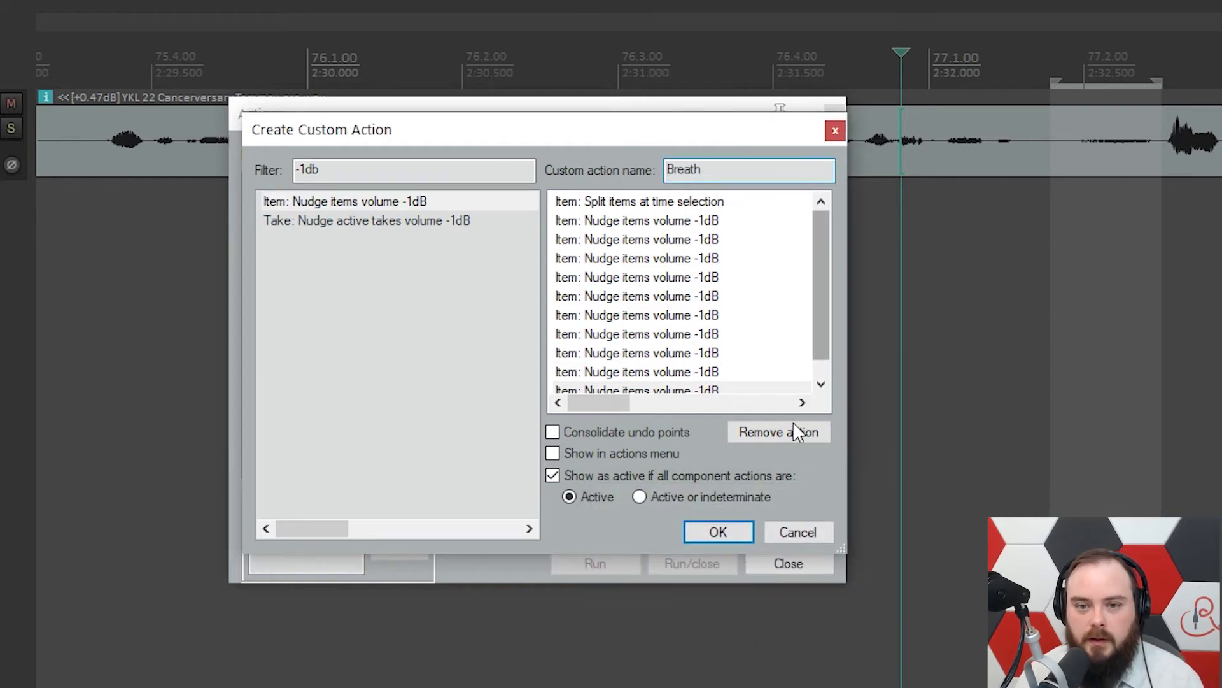
pyautogui.click(731, 541)
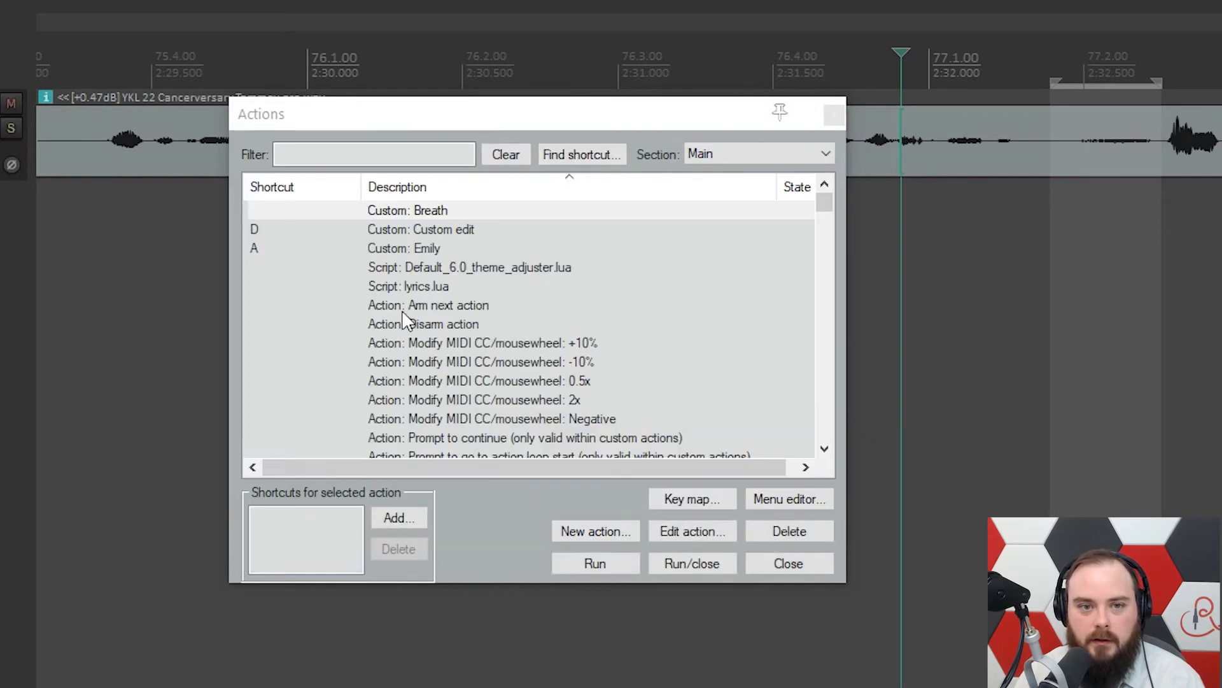
# Step: Assign Z as the shortcut for the Breath custom action and close the action list
pyautogui.click(366, 209)
pyautogui.click(399, 518)
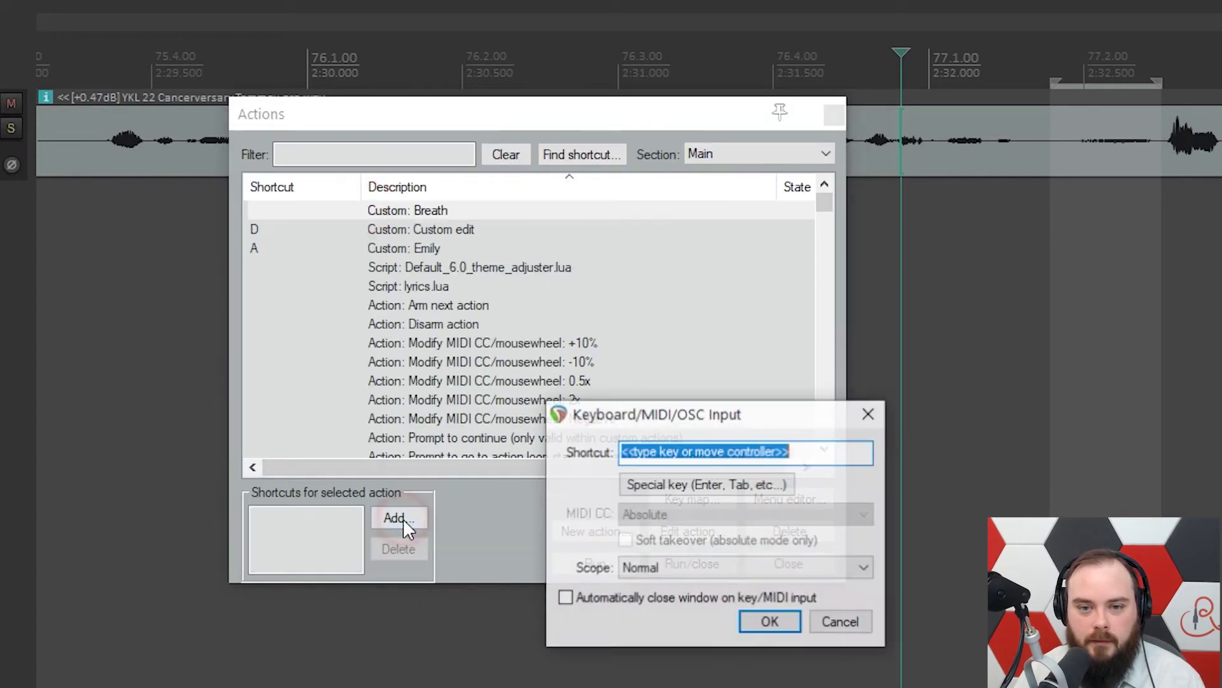
pyautogui.press('z')
pyautogui.click(770, 622)
pyautogui.click(778, 622)
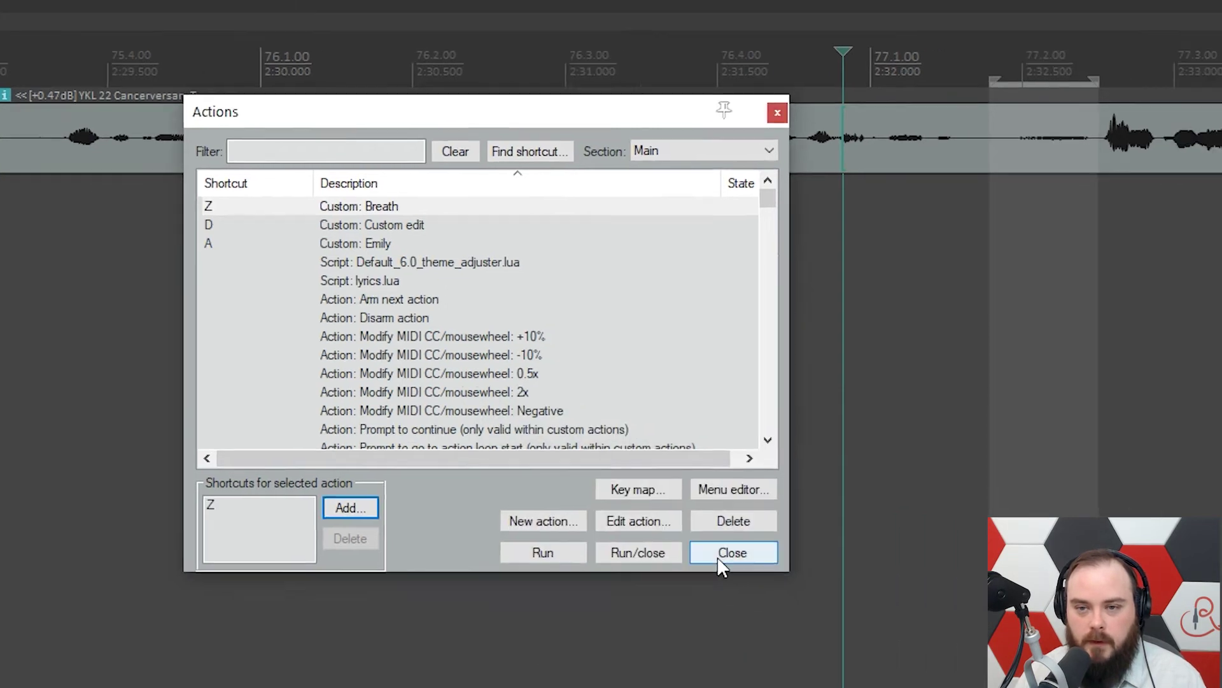
pyautogui.click(791, 563)
# Step: Run the Breath action on the breath at 77.1.73–77.2.47 and listen to the passage
pyautogui.click(561, 166)
pyautogui.moveTo(587, 166); pyautogui.dragTo(687, 159)
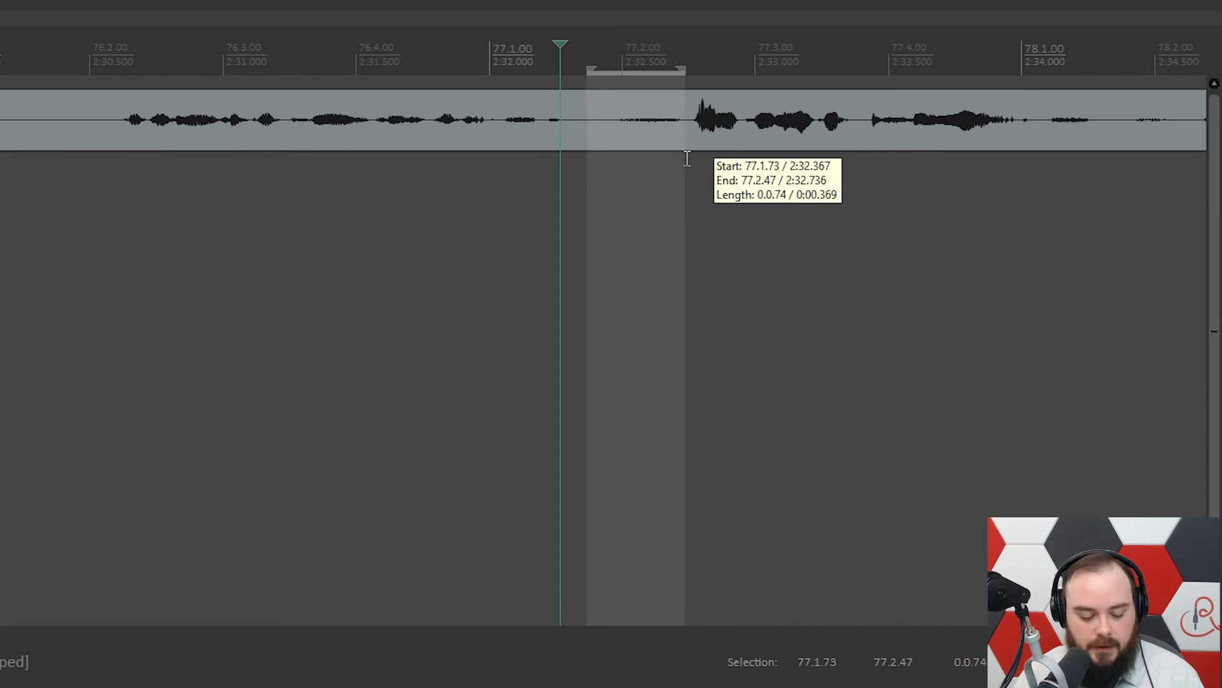
pyautogui.press('z')
pyautogui.press('space')
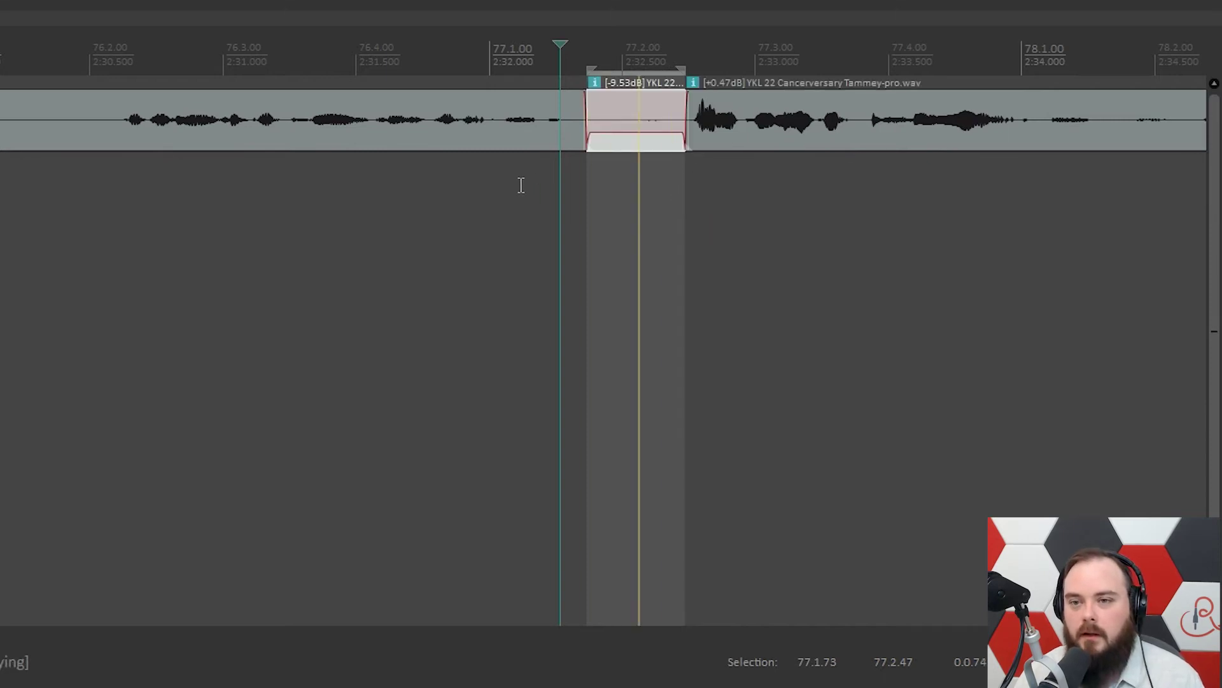
pyautogui.press('space')
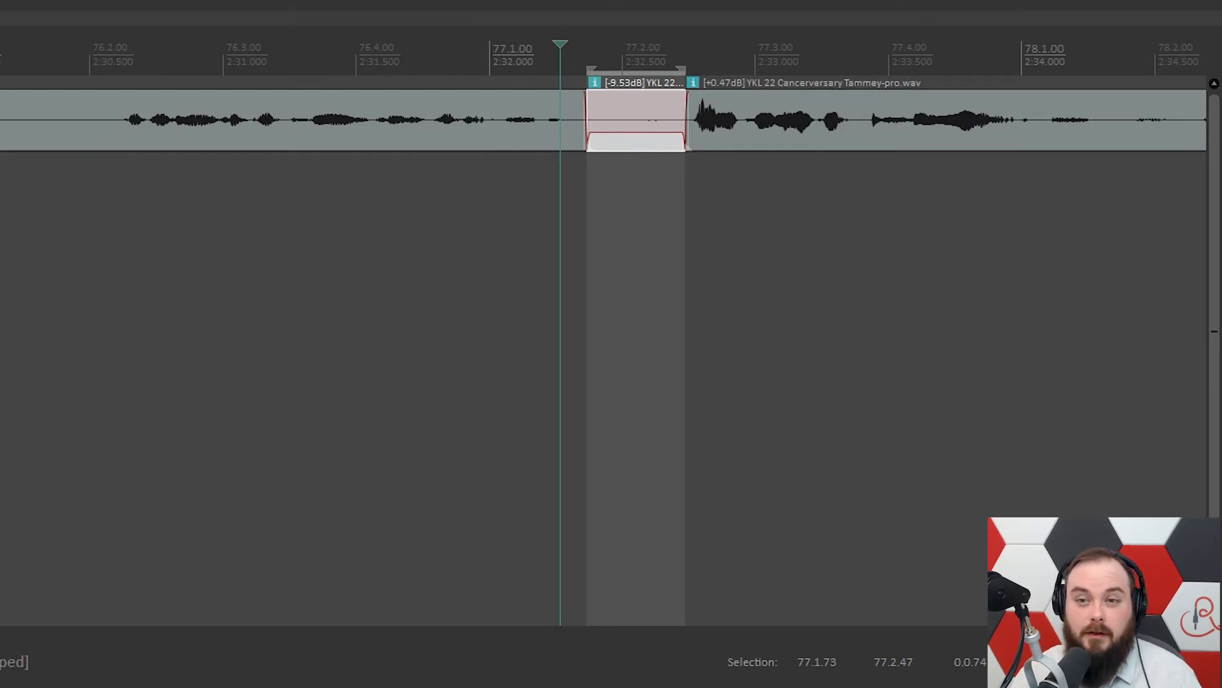
# Step: Select the attenuated breath clip and play from it into the following phrase
pyautogui.click(494, 199)
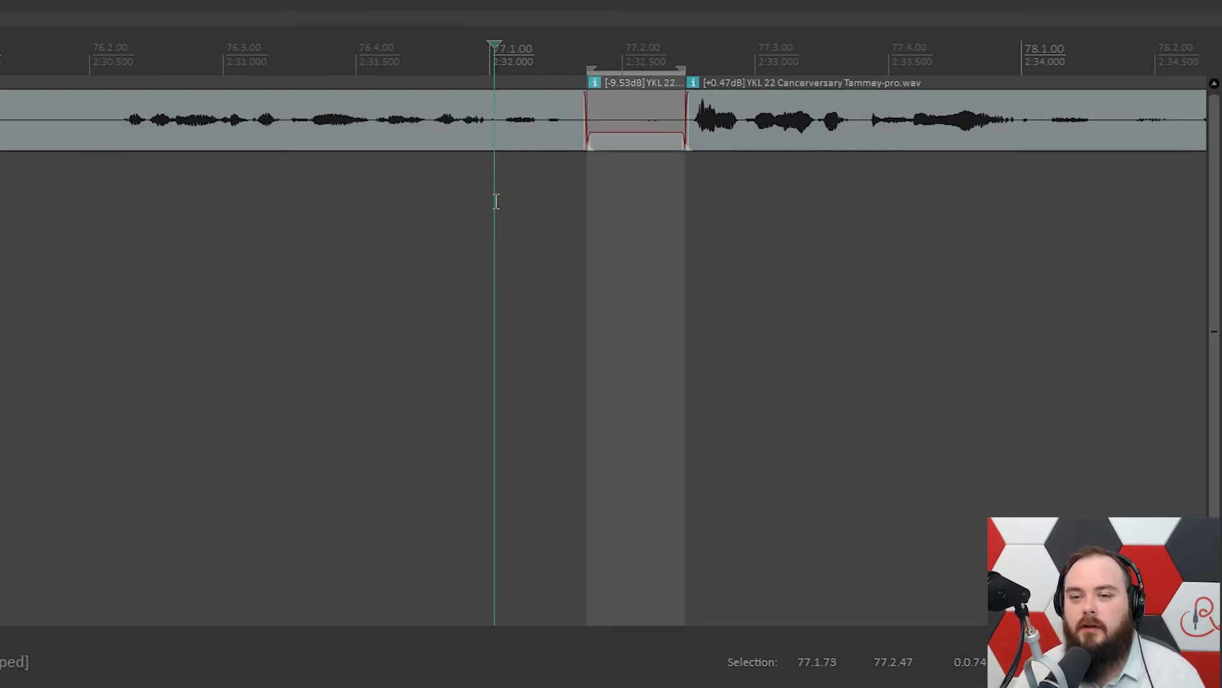
pyautogui.click(623, 153)
pyautogui.scroll(-3, 598, 161)
pyautogui.press('space')
pyautogui.scroll(4, 599, 161)
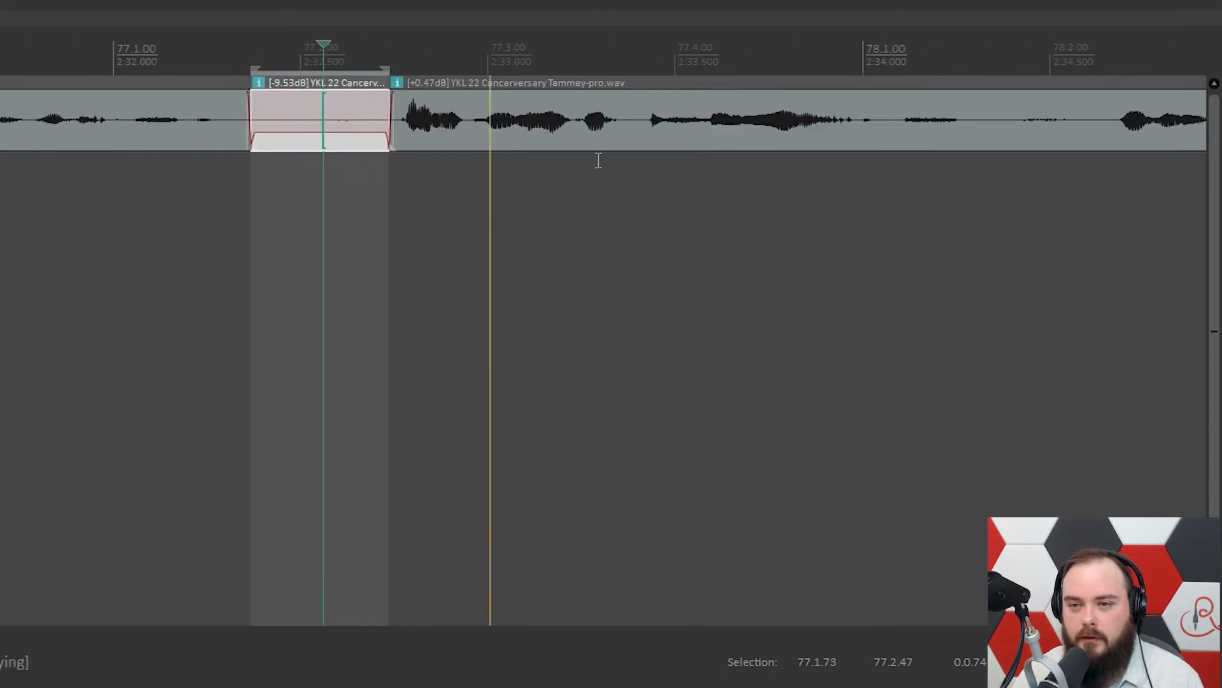
pyautogui.press('space')
# Step: Set the time selection over the next breath at 78.1.66–78.2.31, and nudge the split breath clip's volume down to -99.5 dB
pyautogui.moveTo(1109, 164); pyautogui.dragTo(986, 163)
pyautogui.hotkey('shift', 'Down')
pyautogui.hotkey('shift', 'Down')
pyautogui.hotkey('shift', 'Down')
pyautogui.hotkey('shift', 'Down')
pyautogui.hotkey('shift', 'Down')
pyautogui.hotkey('shift', 'Down')
pyautogui.hotkey('shift', 'Down')
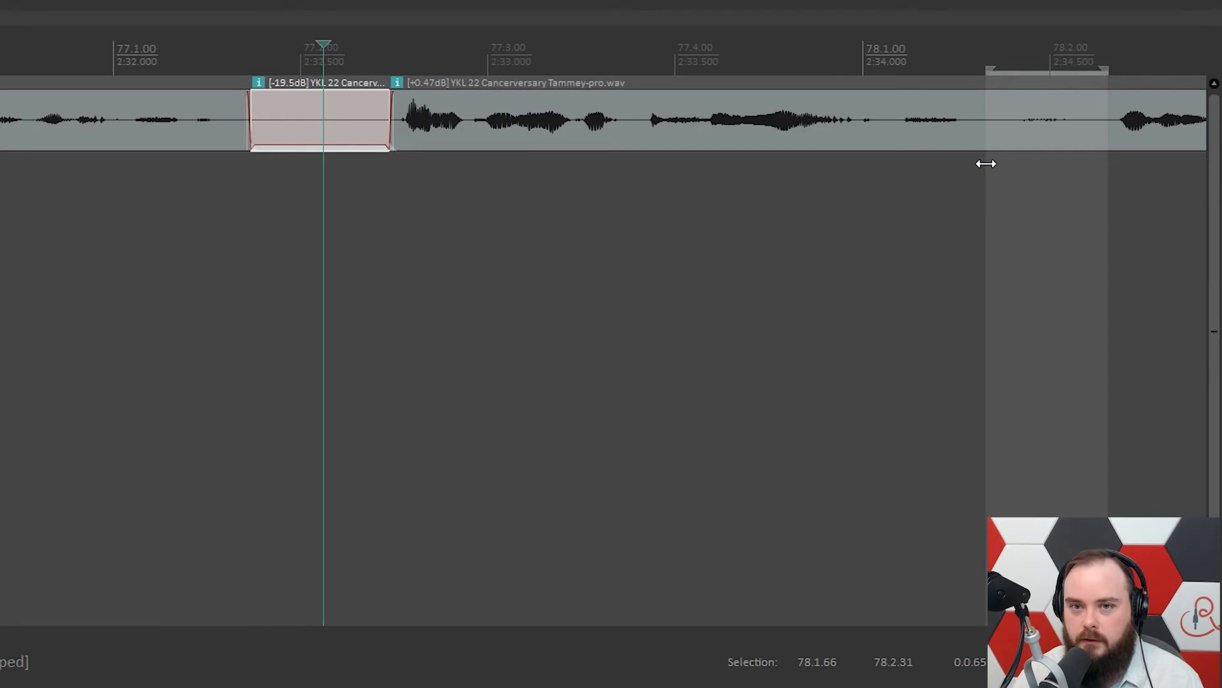
pyautogui.hotkey('shift', 'Down')
pyautogui.hotkey('shift', 'Down')
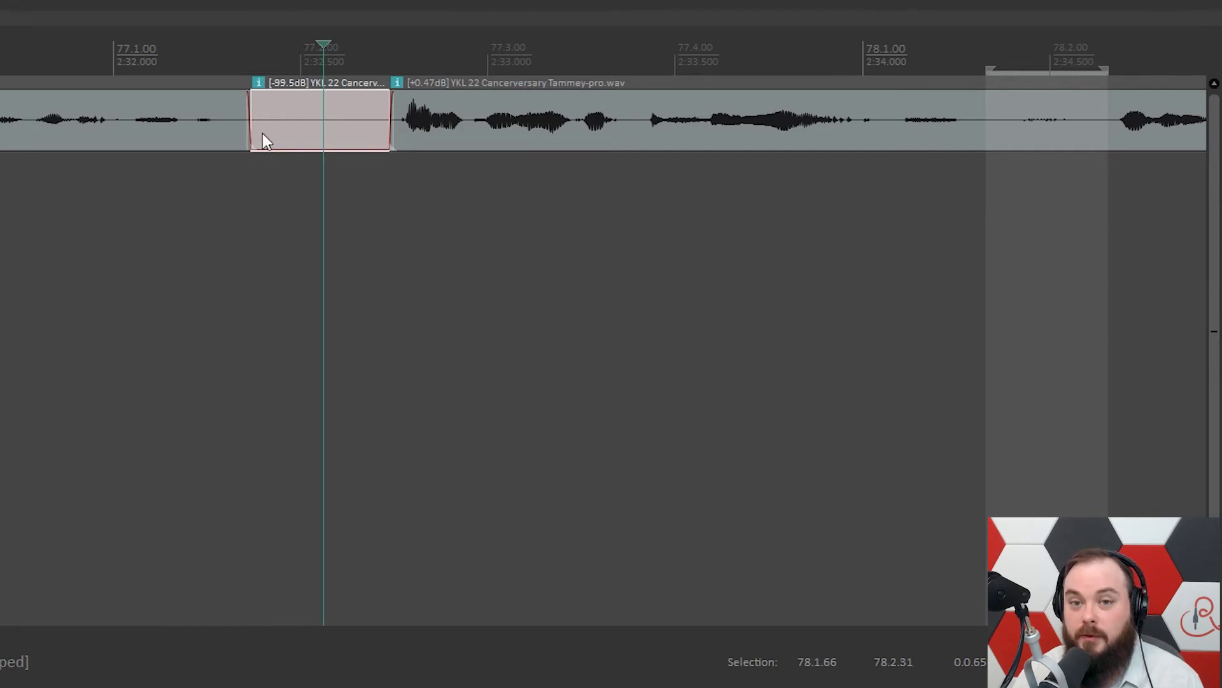
# Step: Bring the split breath clip's volume back up to +0.47 dB
pyautogui.hotkey('shift', 'Up')
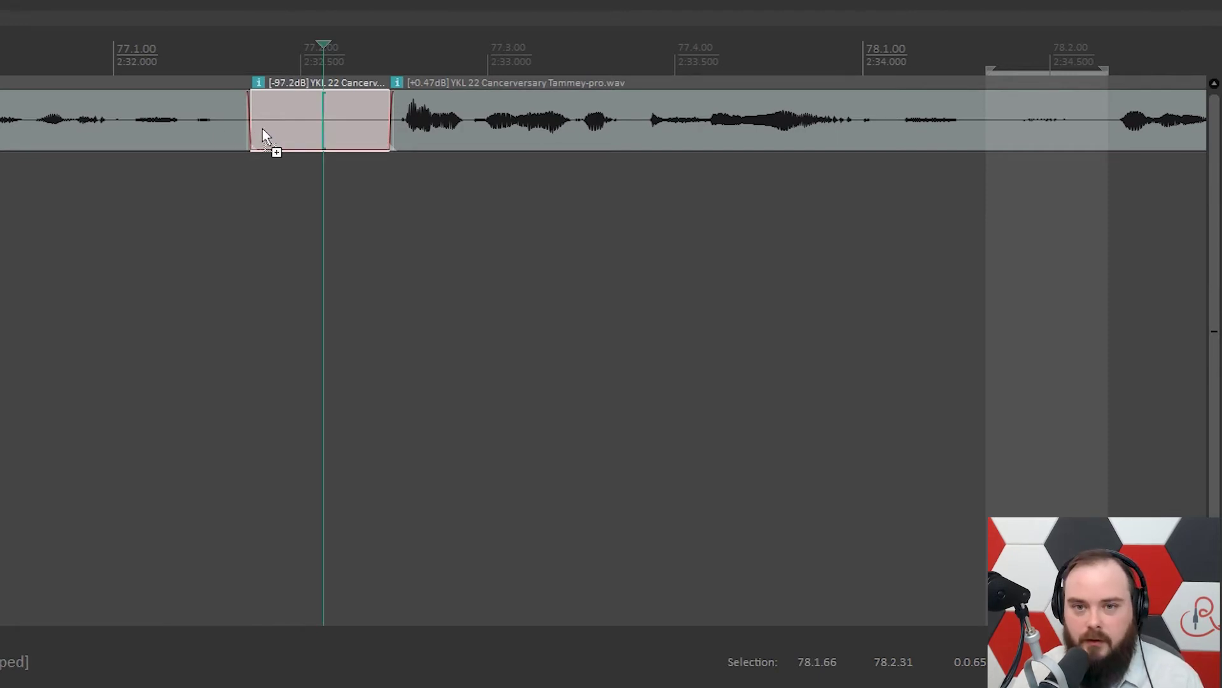
pyautogui.doubleClick(274, 149)
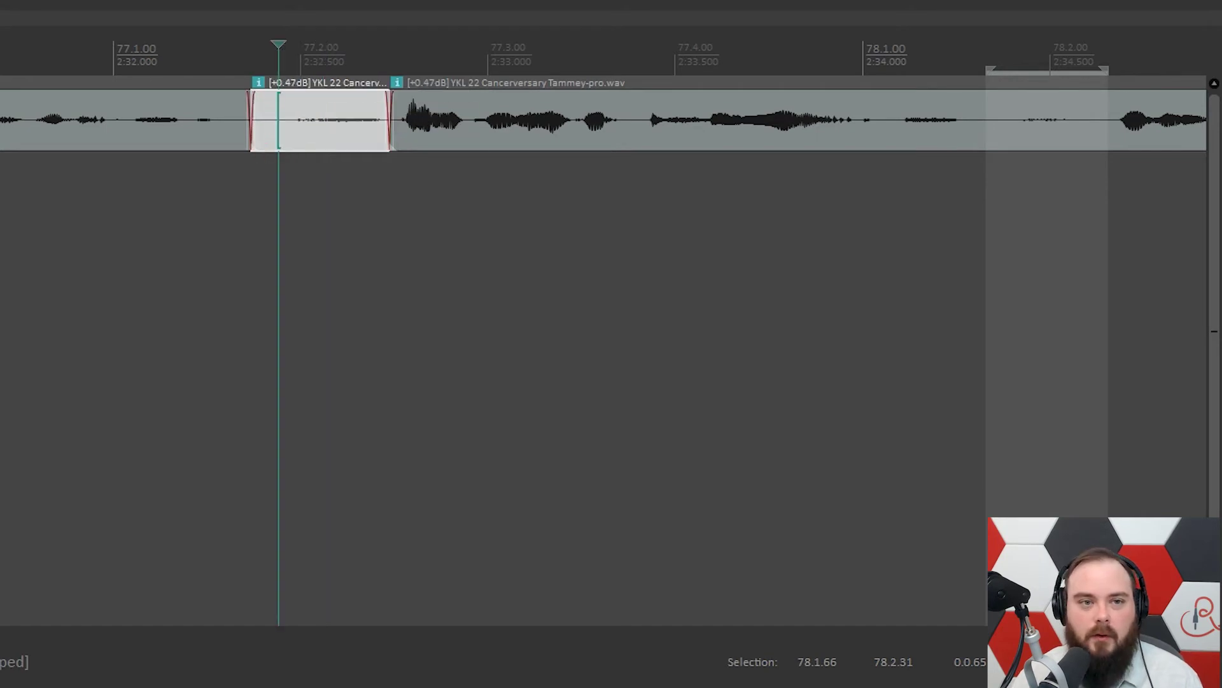
# Step: Edit the Breath custom action to include Item: Unselect all items after the volume nudges
pyautogui.click(5, 1)
pyautogui.click(3, 8)
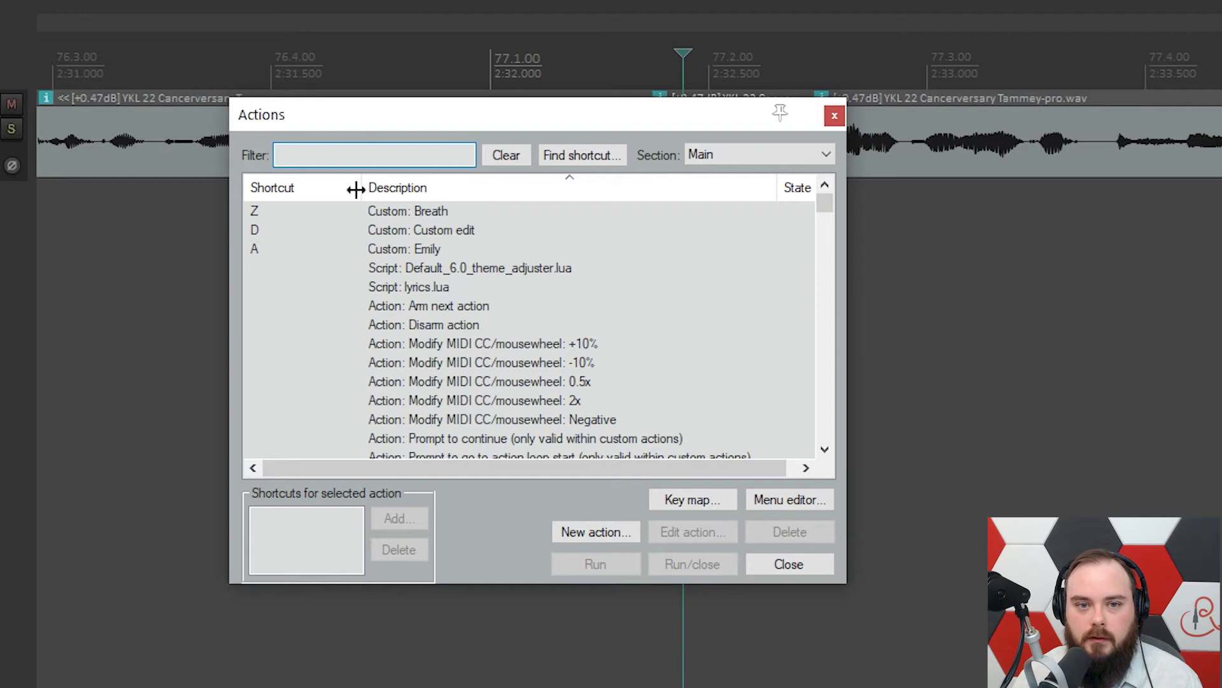
pyautogui.click(371, 211)
pyautogui.click(690, 532)
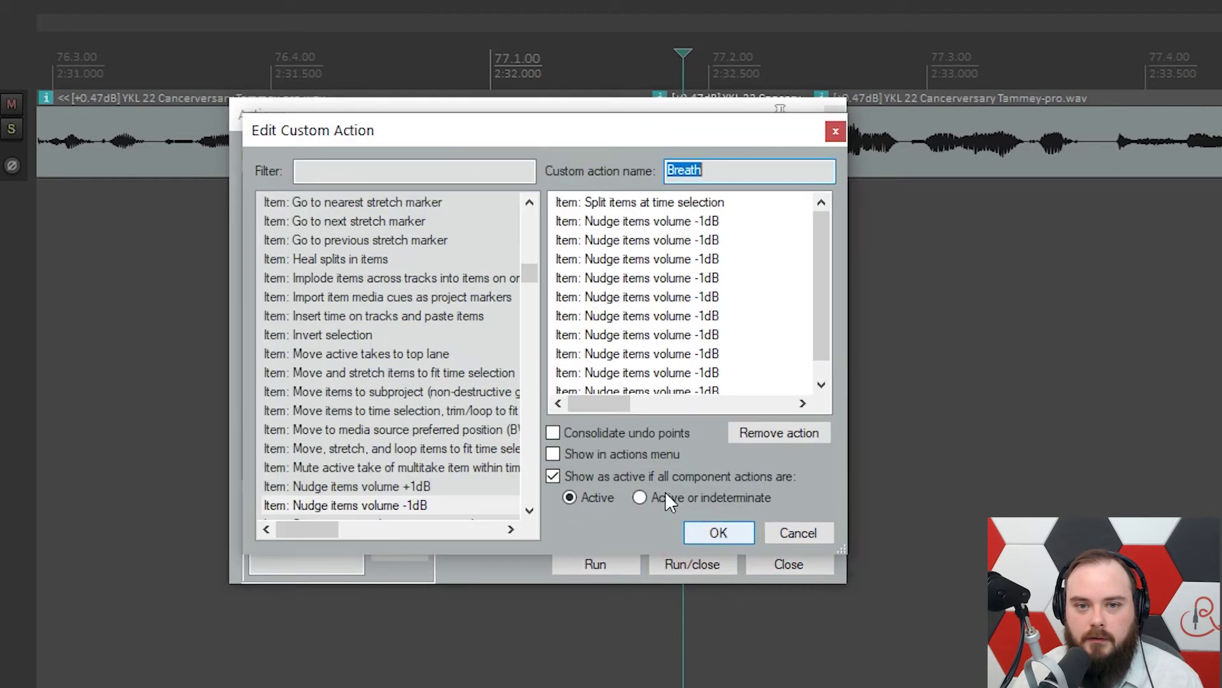
pyautogui.click(420, 165)
pyautogui.write('unsel')
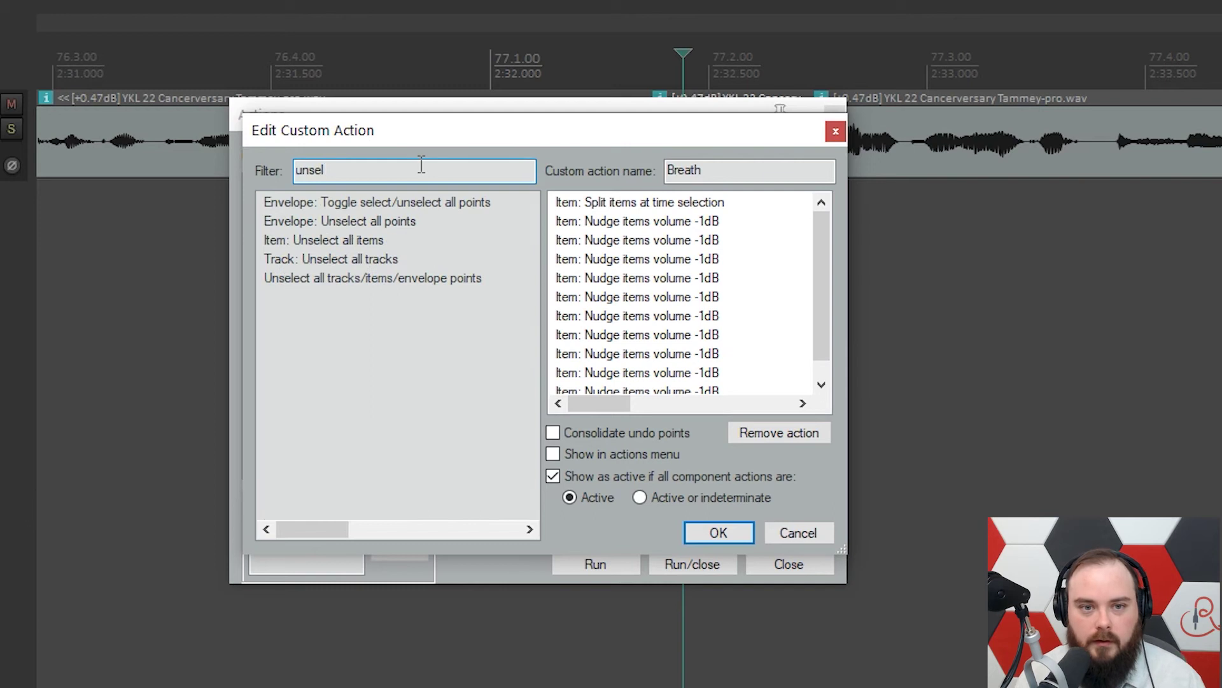
pyautogui.click(328, 259)
pyautogui.click(326, 240)
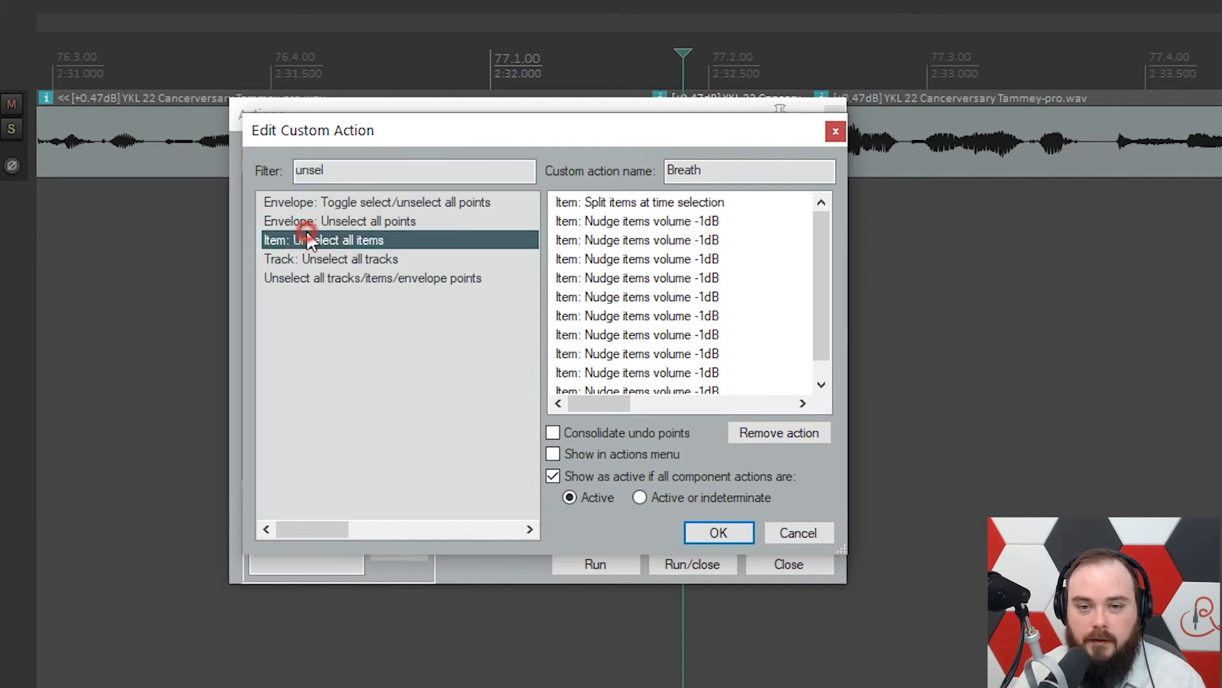
pyautogui.moveTo(307, 237); pyautogui.dragTo(732, 273)
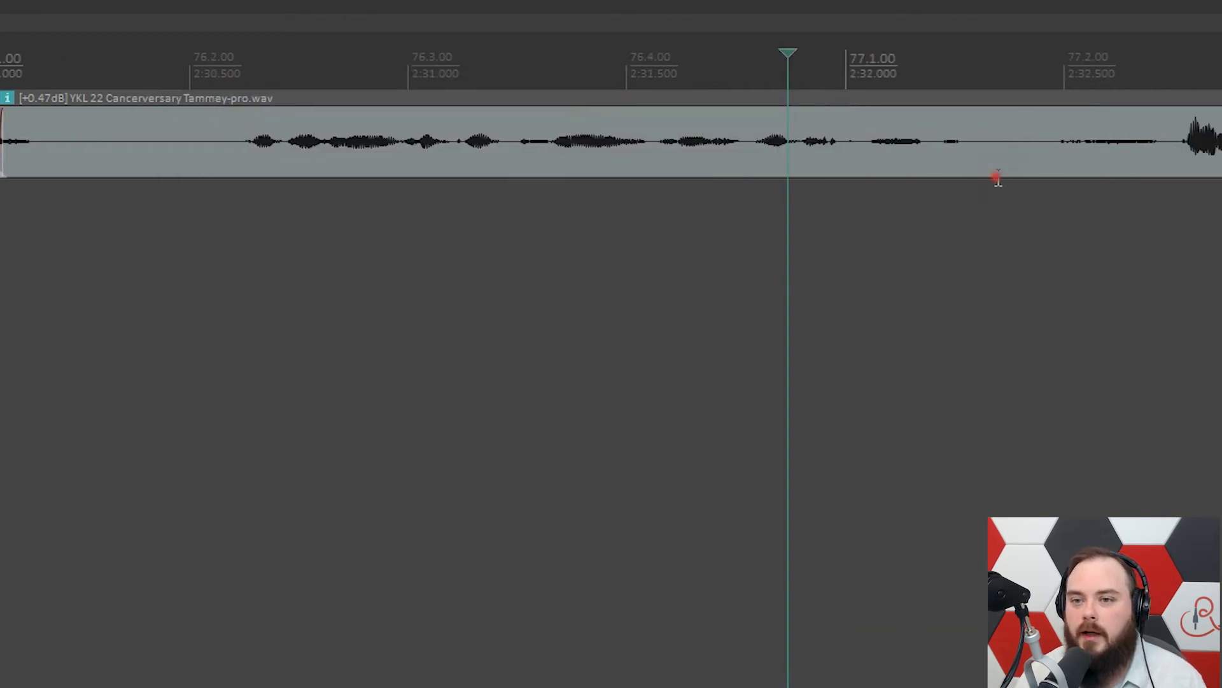
# Step: Run the Breath action on the breath around 77.2.00, play the passage, and repeat the action on the breath at 78.1.61–78.2.31
pyautogui.moveTo(560, 146); pyautogui.dragTo(685, 180)
pyautogui.hotkey('shift', 's')
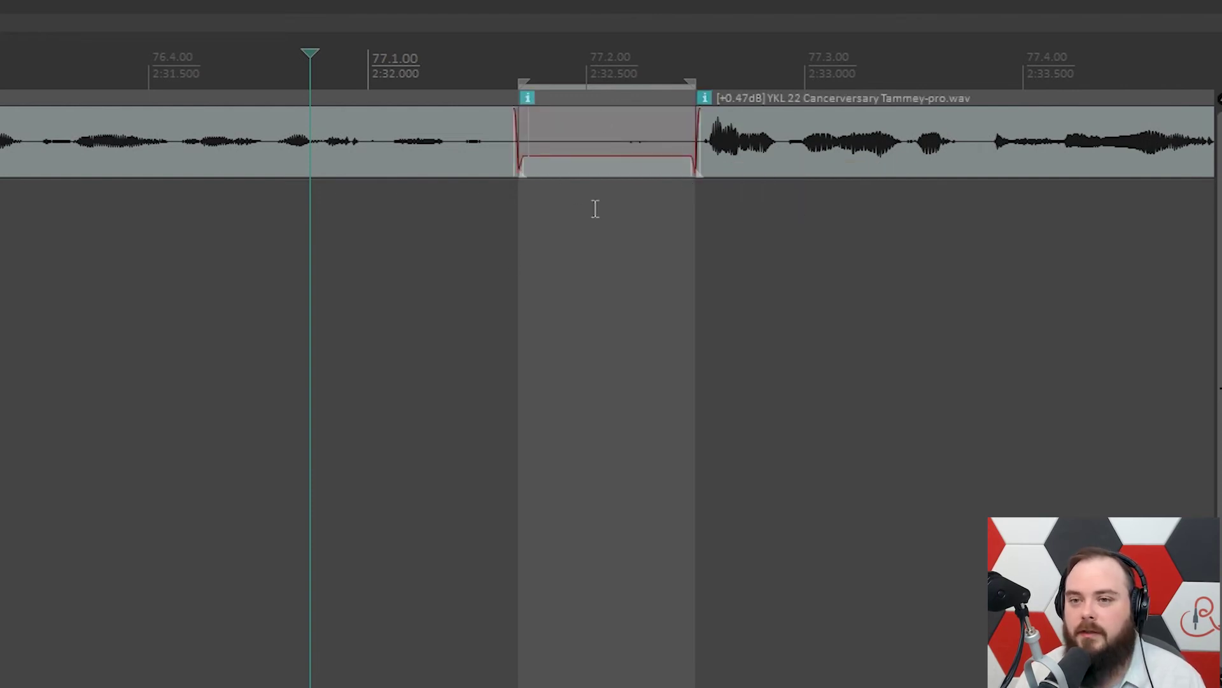
pyautogui.press('space')
pyautogui.press('space')
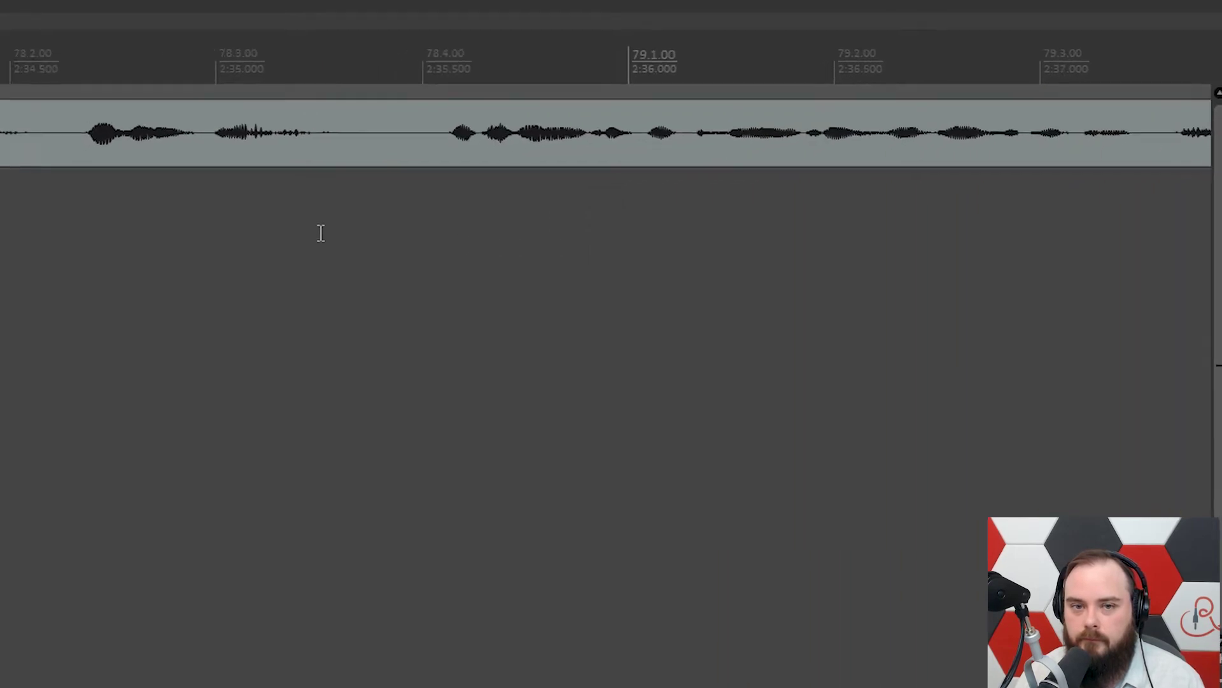
pyautogui.moveTo(171, 163); pyautogui.dragTo(42, 159)
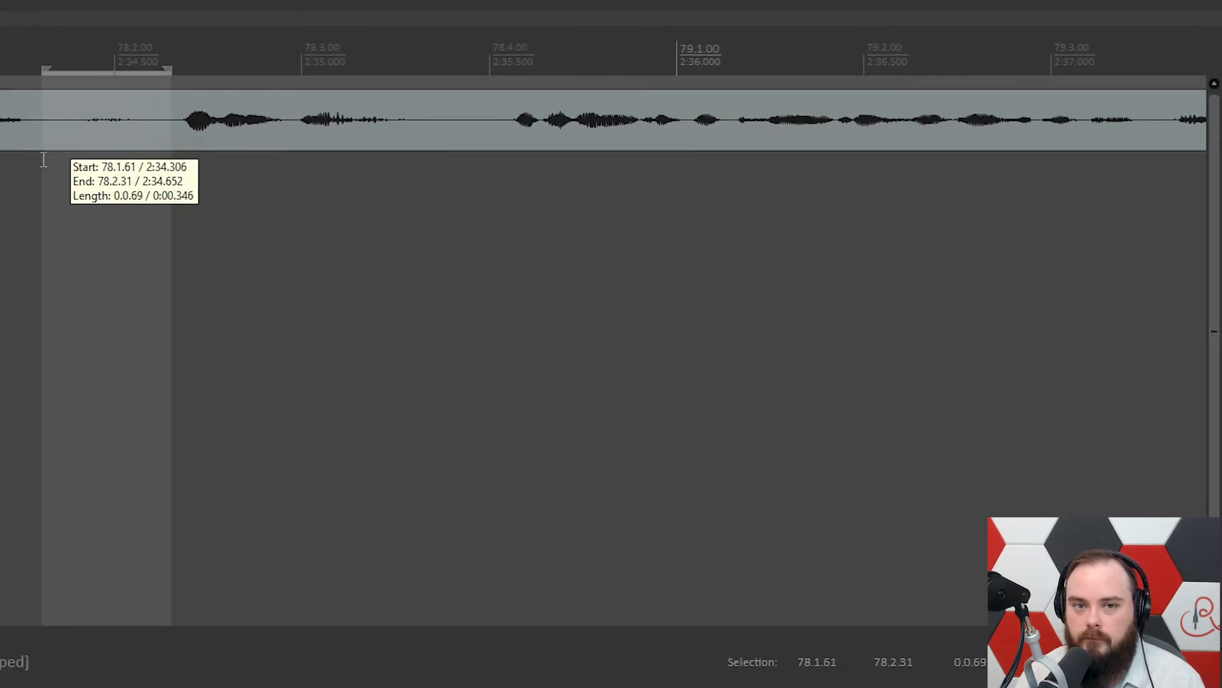
pyautogui.hotkey('shift', 's')
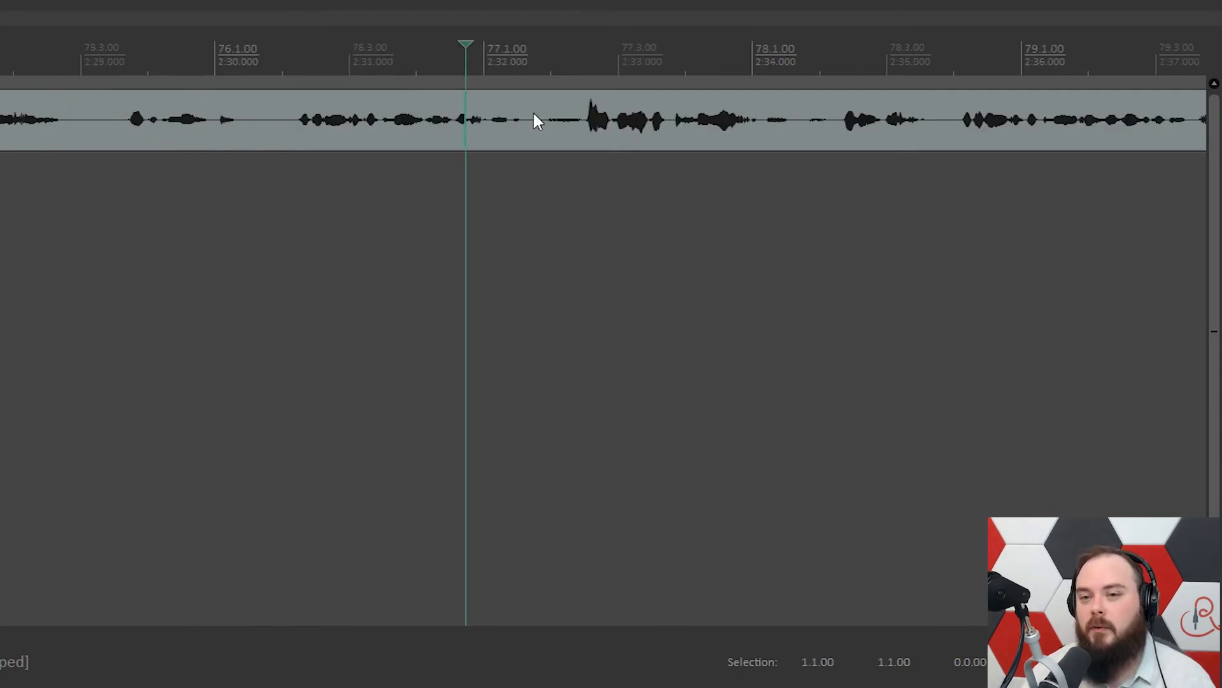
# Step: Play the recording from about 76.3.00 towards the breath before the 77.3.00 phrase
pyautogui.click(562, 117)
pyautogui.scroll(4, 510, 131)
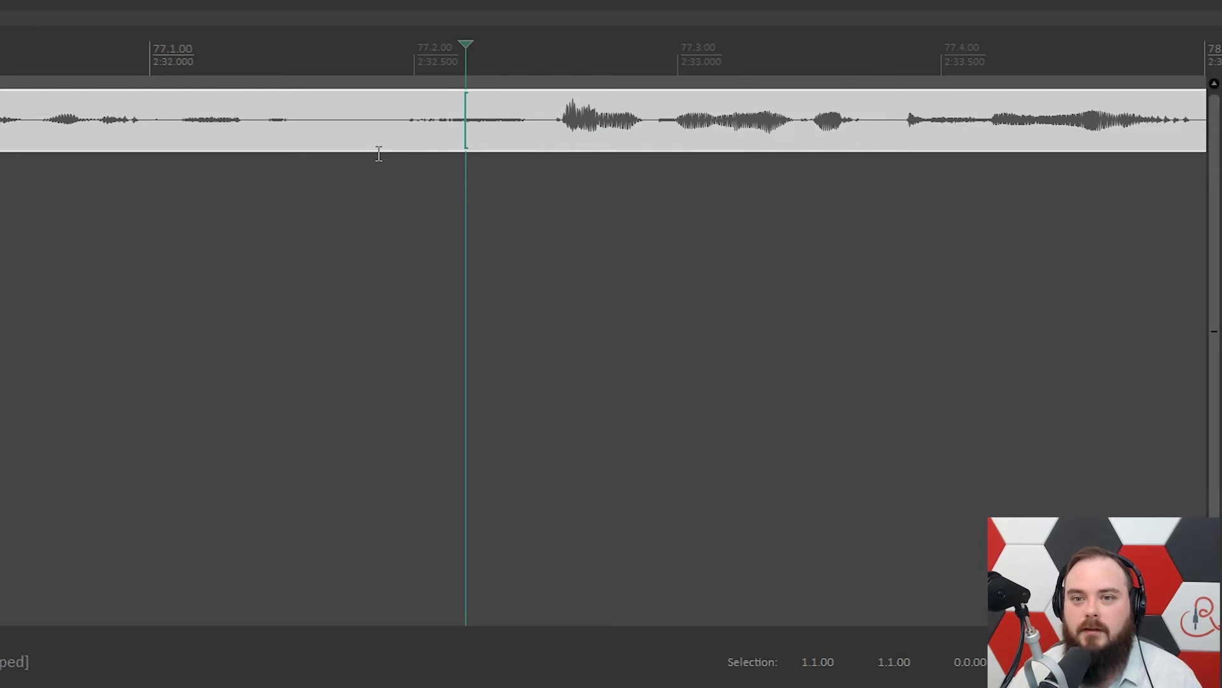
pyautogui.scroll(-4, 373, 154)
pyautogui.click(253, 199)
pyautogui.press('space')
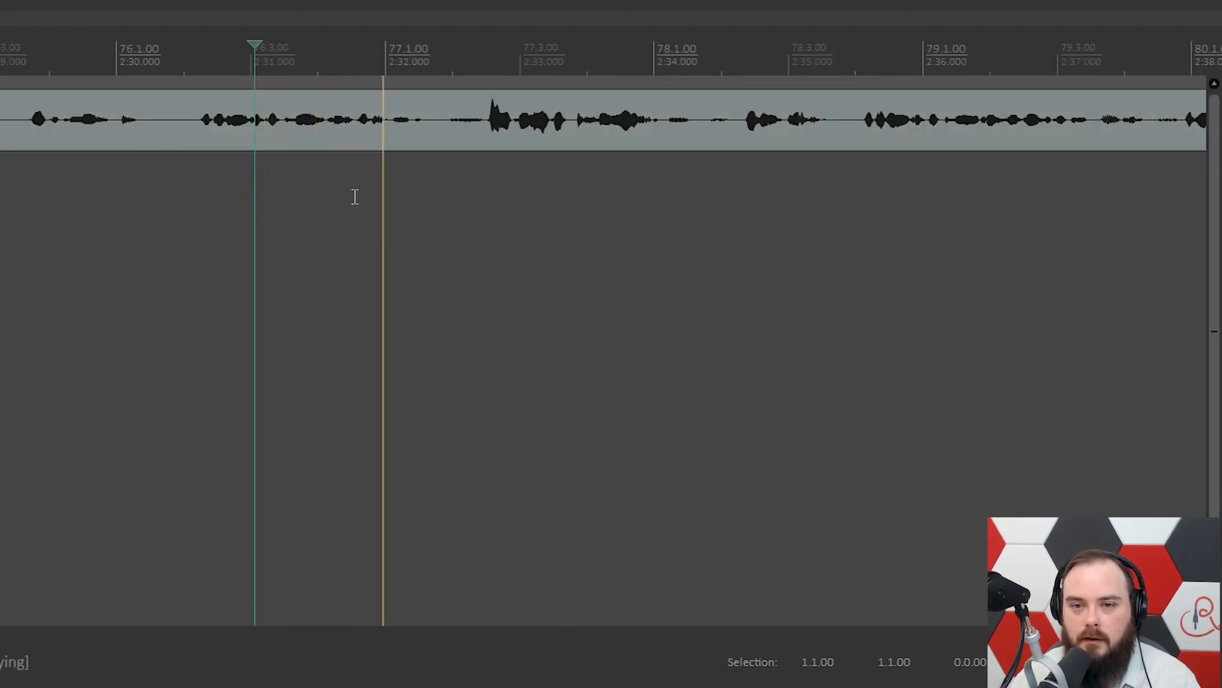
# Step: Set the time selection to 77.1.90–77.2.46 over the breath and run the Breath action on it
pyautogui.click(465, 124)
pyautogui.scroll(4, 487, 165)
pyautogui.moveTo(591, 163); pyautogui.dragTo(383, 168)
pyautogui.hotkey('shift', 's')
pyautogui.scroll(-4, 383, 168)
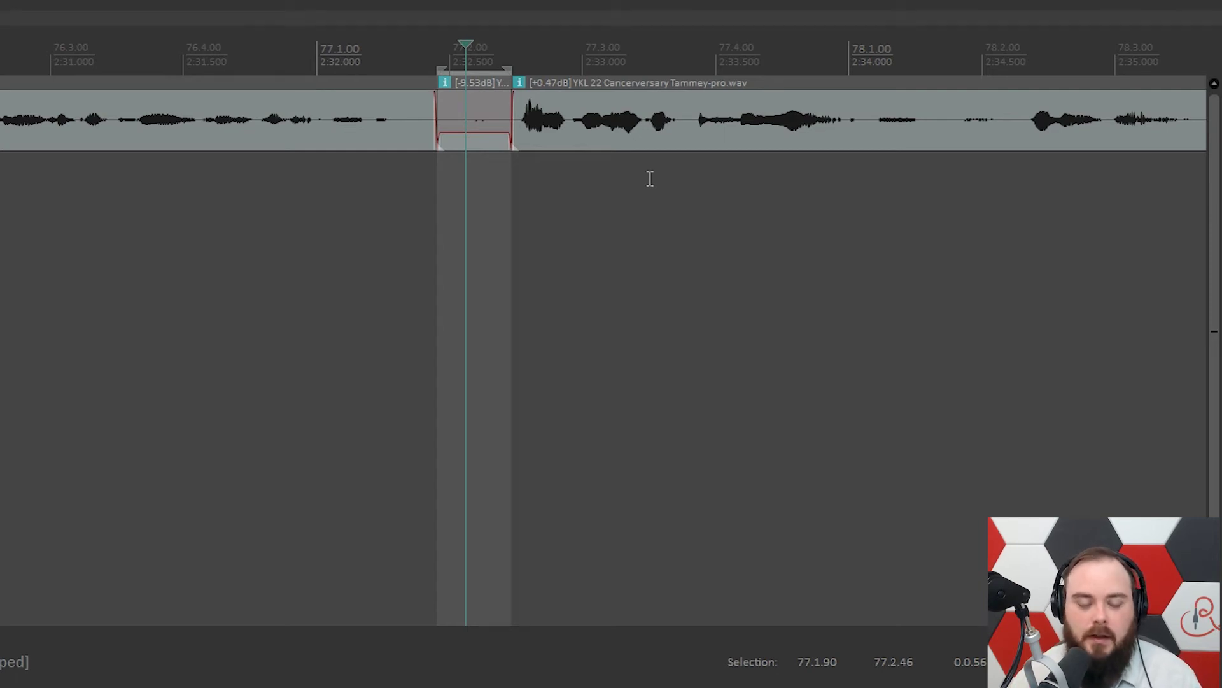
# Step: Undo the Breath action's split and volume nudges, and clear the time selection
pyautogui.hotkey('ctrl', 'z')
pyautogui.hotkey('ctrl', 'z')
pyautogui.hotkey('ctrl', 'z')
pyautogui.hotkey('ctrl', 'z')
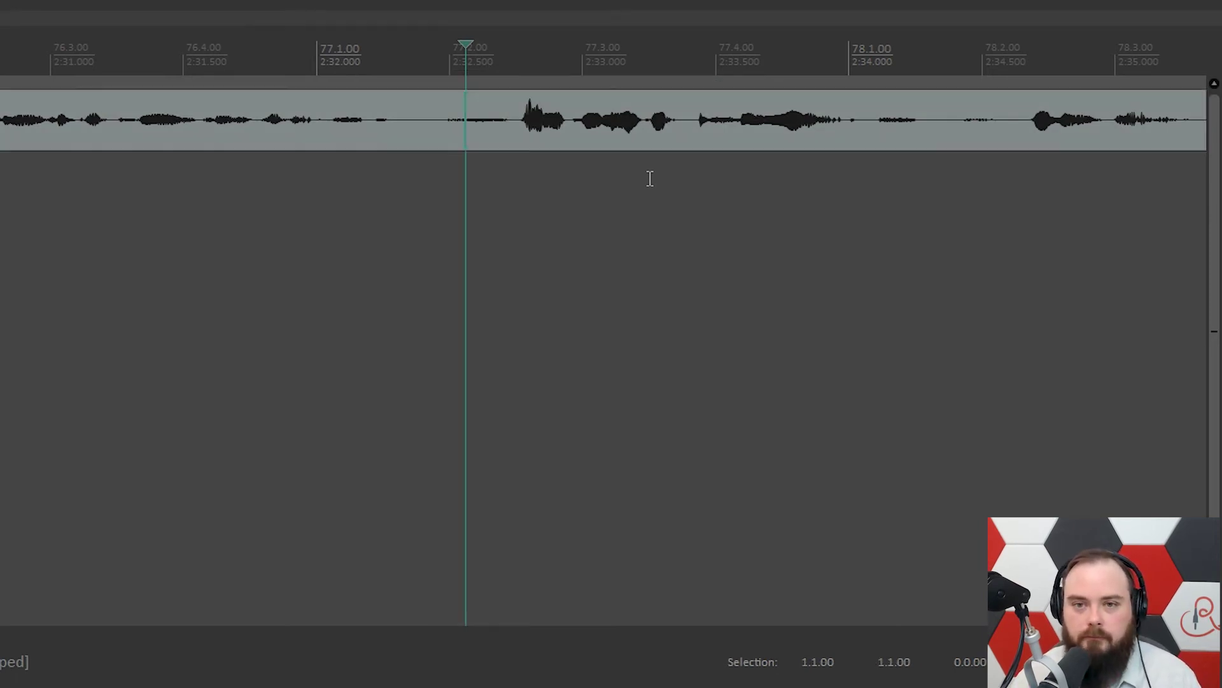
# Step: Reopen the Breath custom action for editing and append View: Go to play cursor/position
pyautogui.click(3, 2)
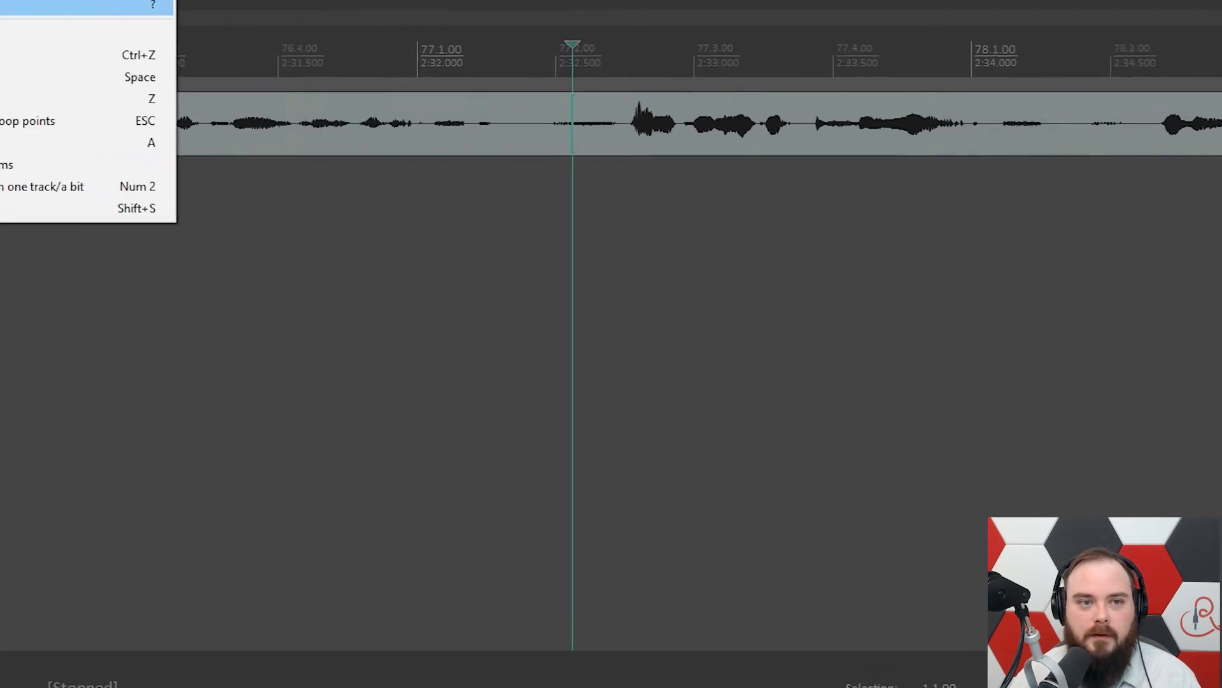
pyautogui.click(64, 6)
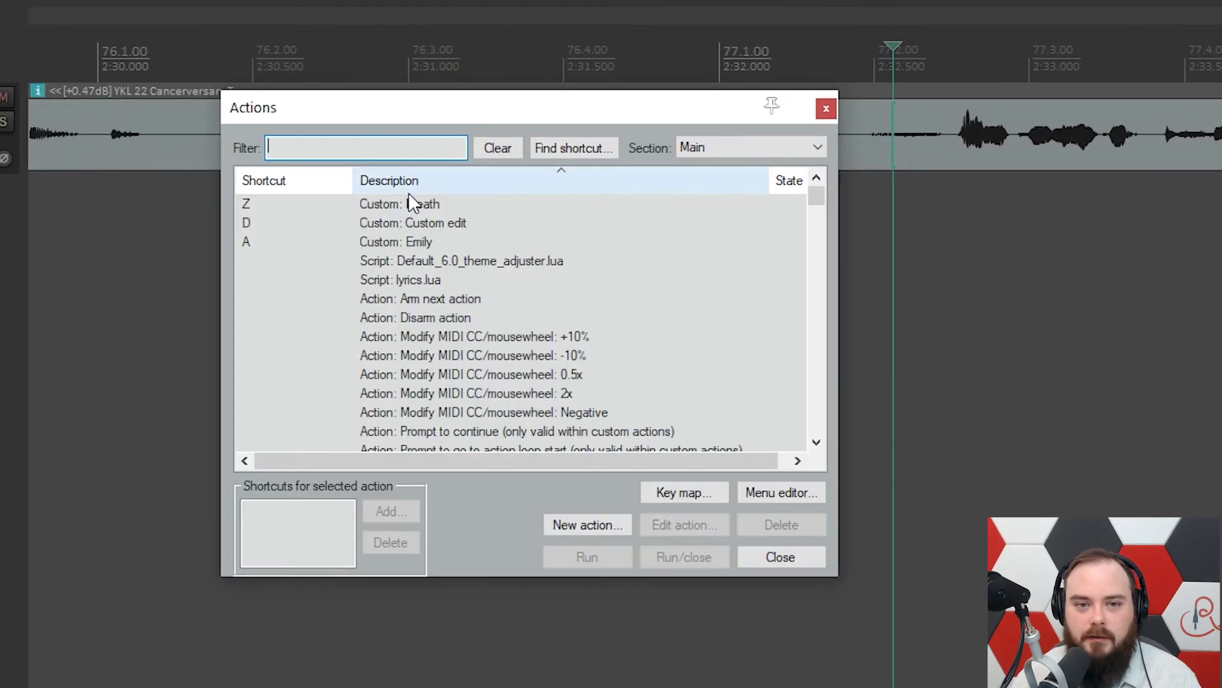
pyautogui.click(413, 203)
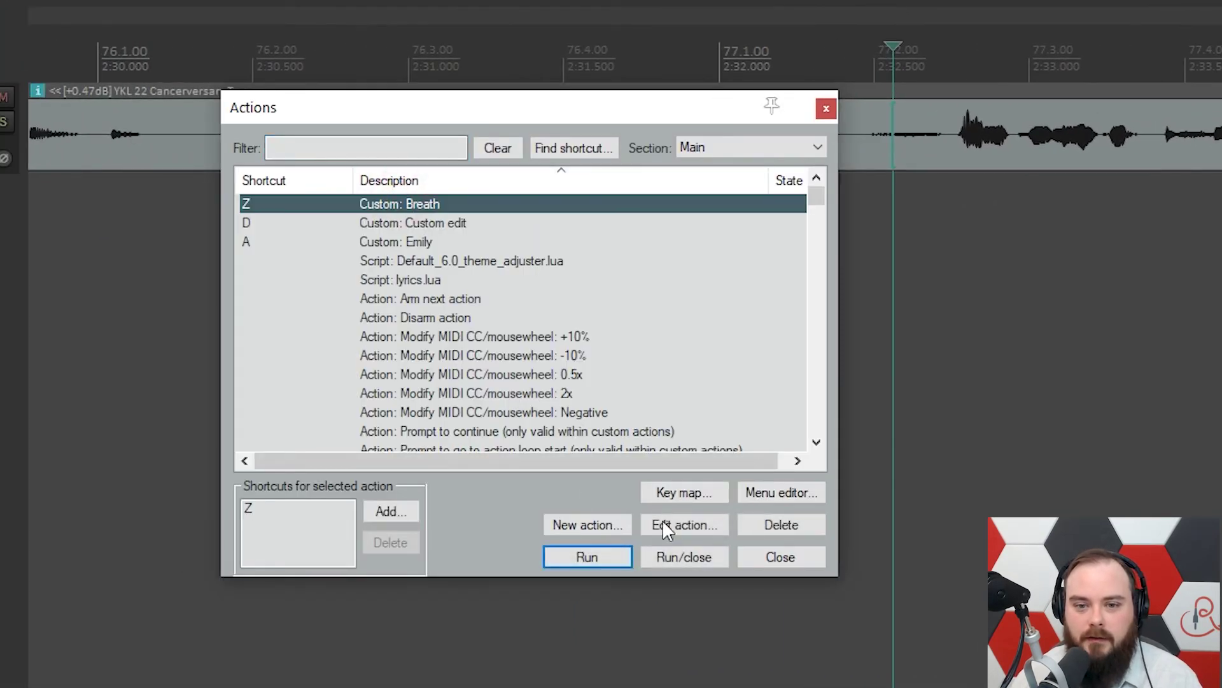
pyautogui.click(666, 520)
pyautogui.click(401, 163)
pyautogui.write('go to')
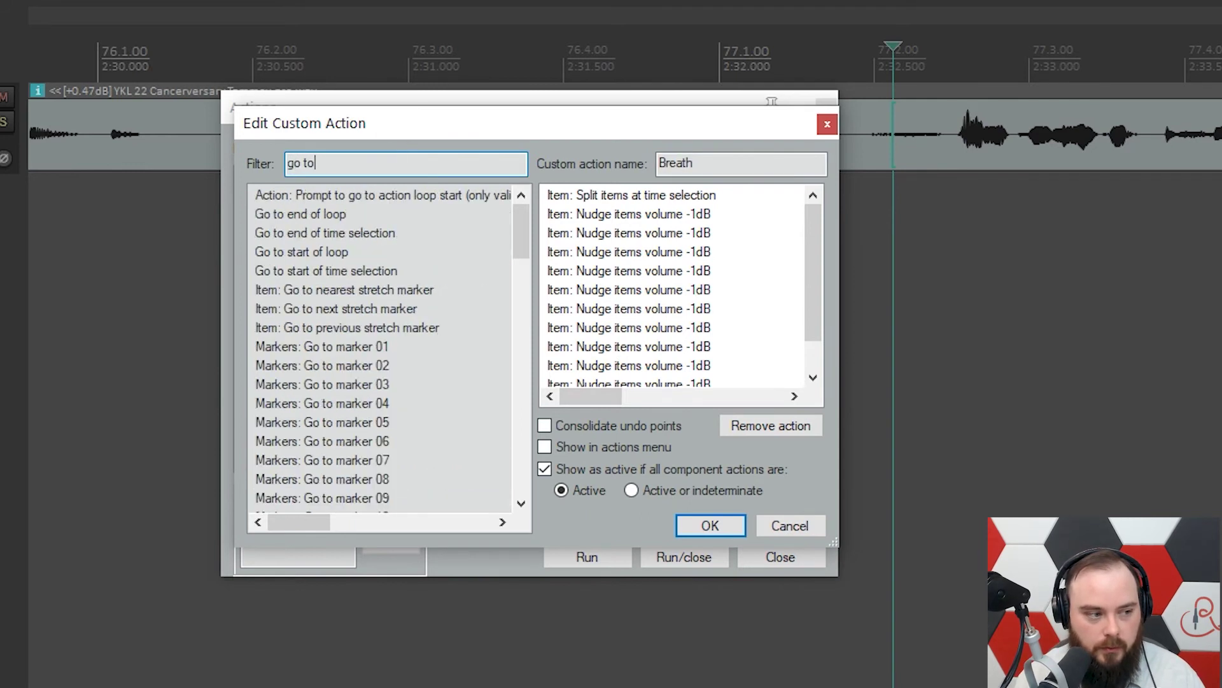
pyautogui.write(' play cursor')
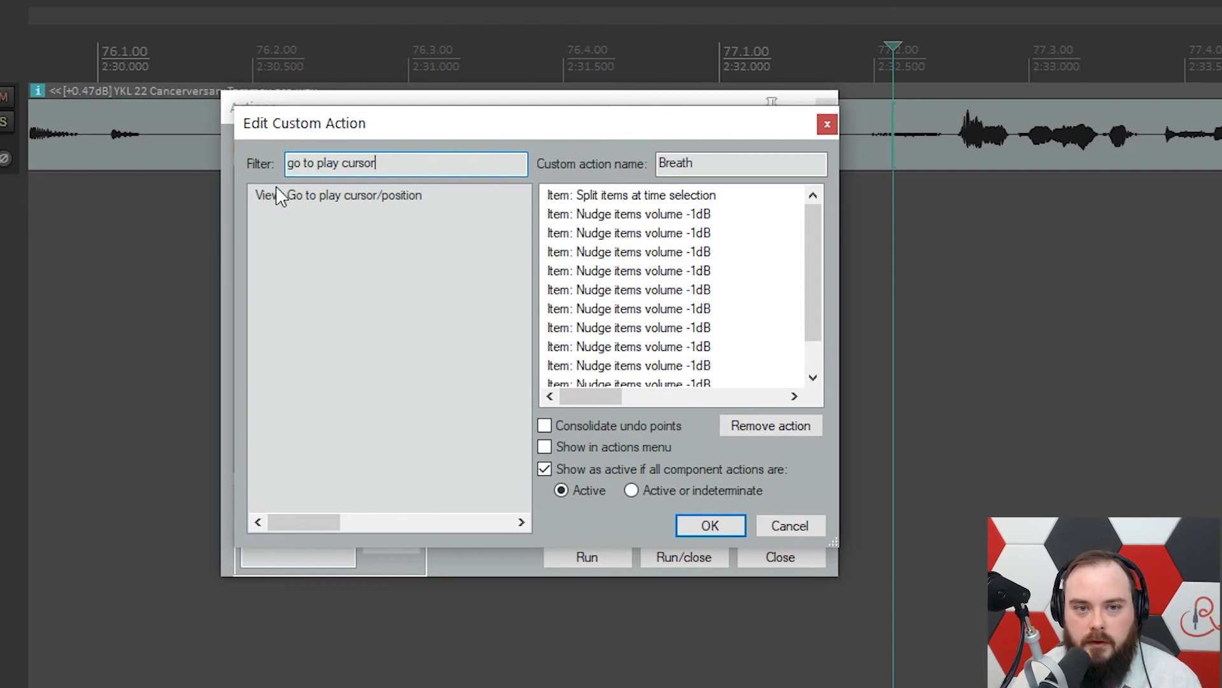
pyautogui.moveTo(276, 186); pyautogui.dragTo(671, 289)
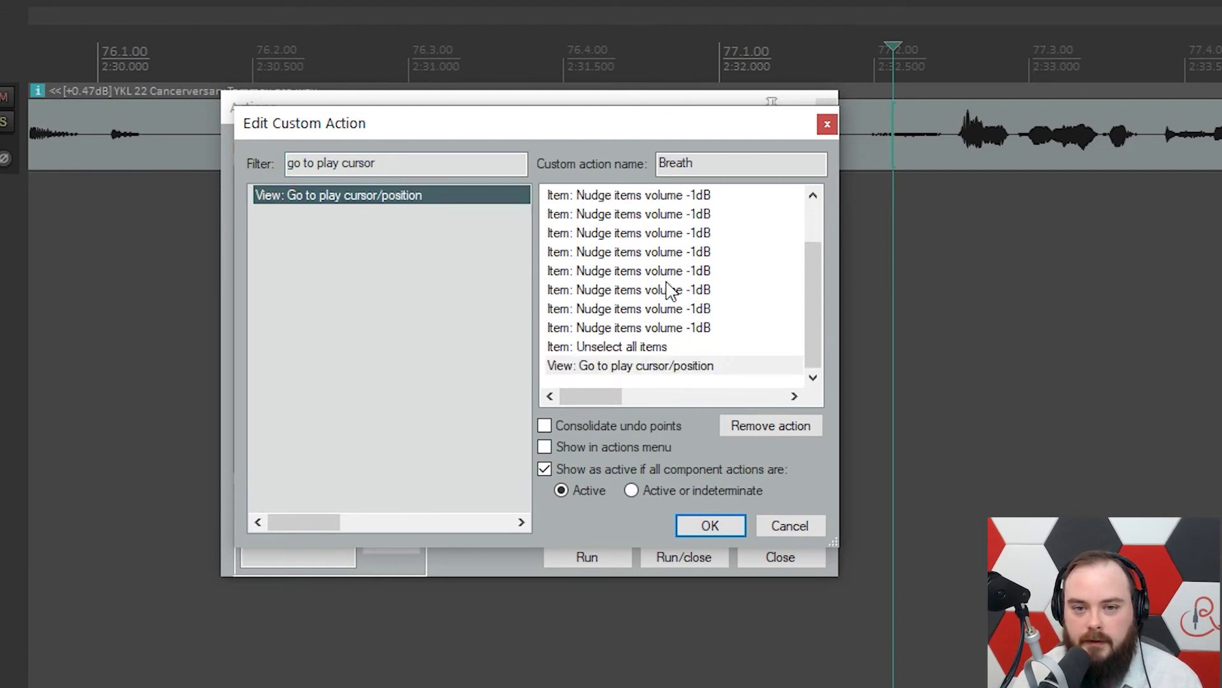
# Step: Turn on Consolidate undo points for the Breath action, check its command list, save it and close the action list
pyautogui.click(634, 368)
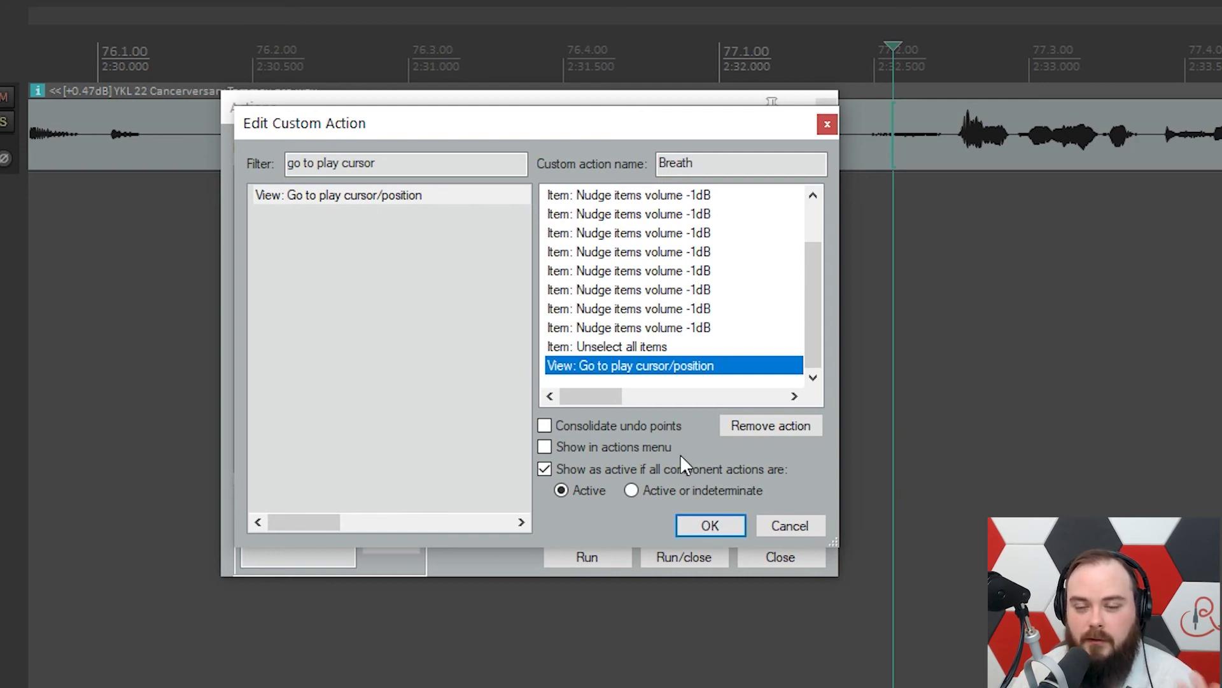
pyautogui.click(585, 426)
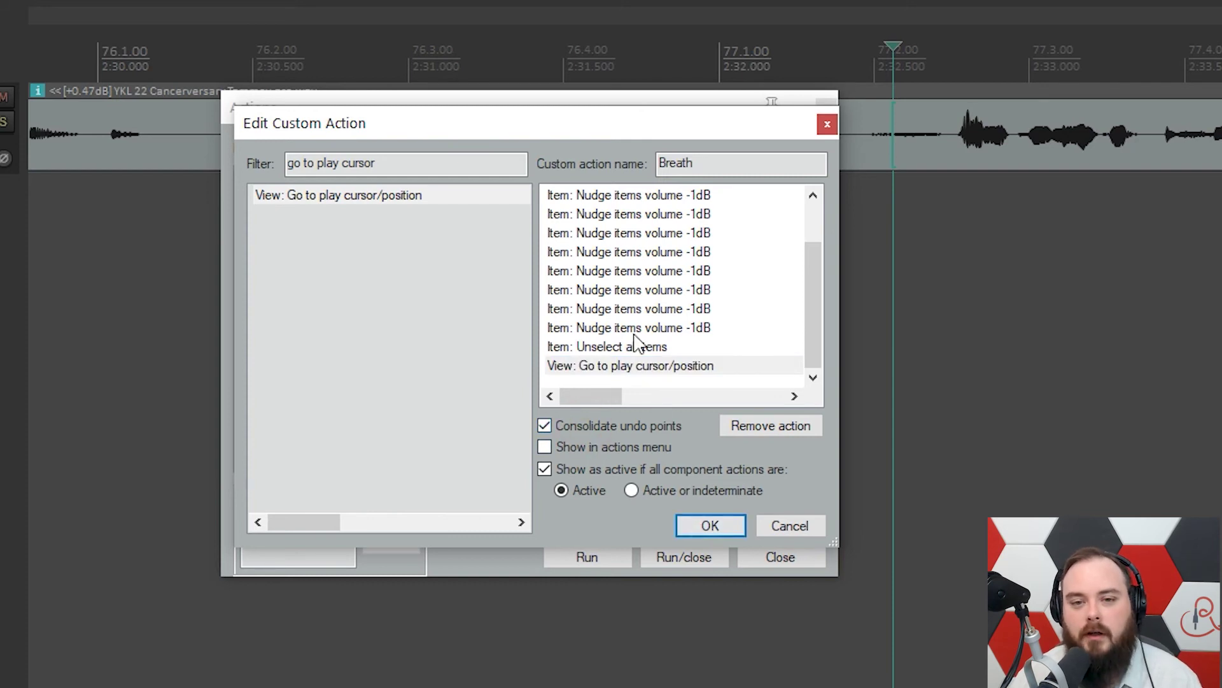
pyautogui.scroll(2, 635, 342)
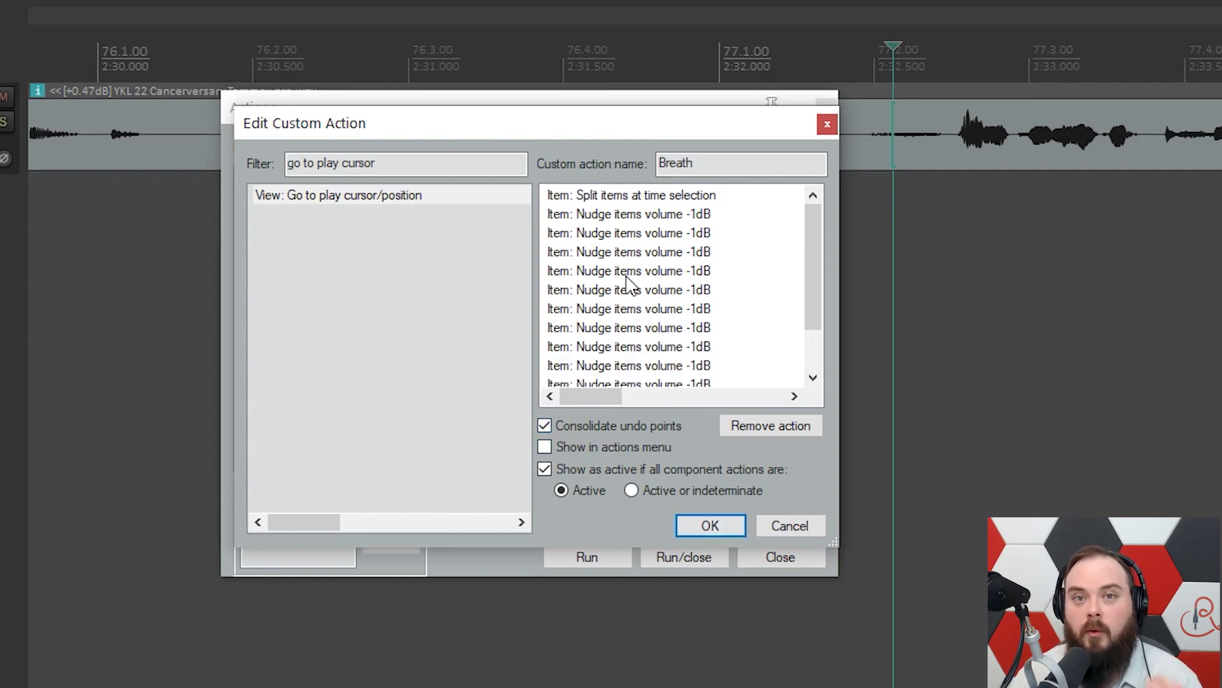
pyautogui.scroll(-3, 627, 283)
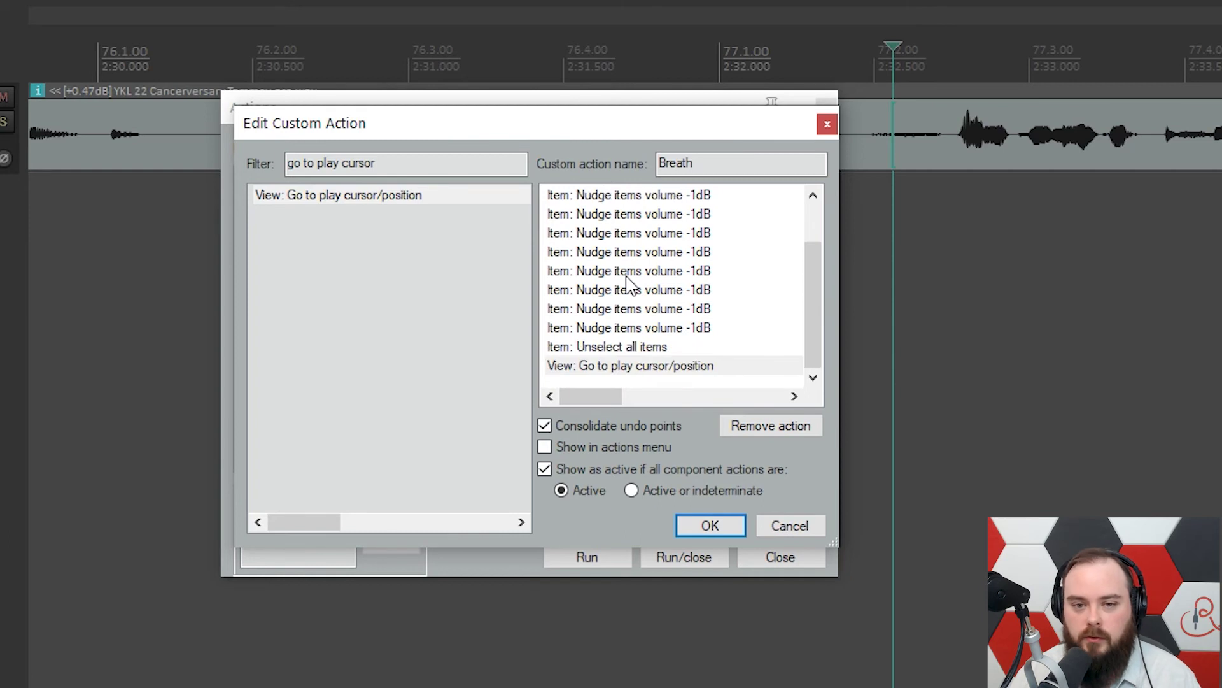
pyautogui.click(608, 310)
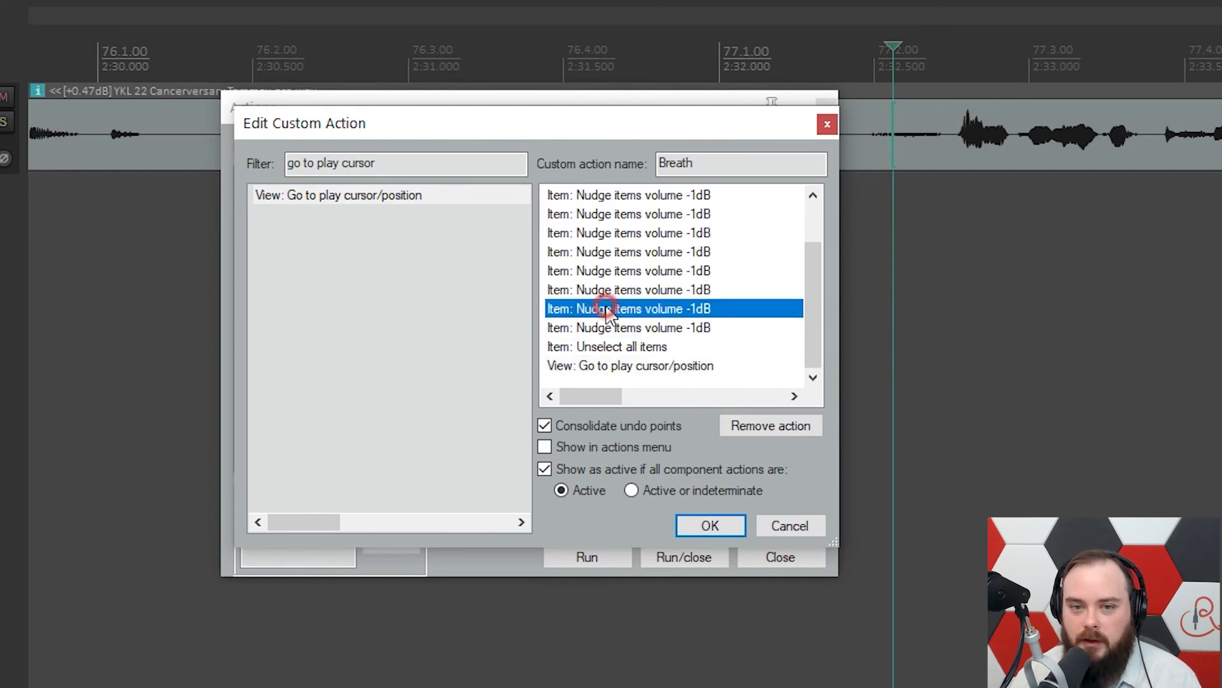
pyautogui.moveTo(608, 309); pyautogui.dragTo(608, 214)
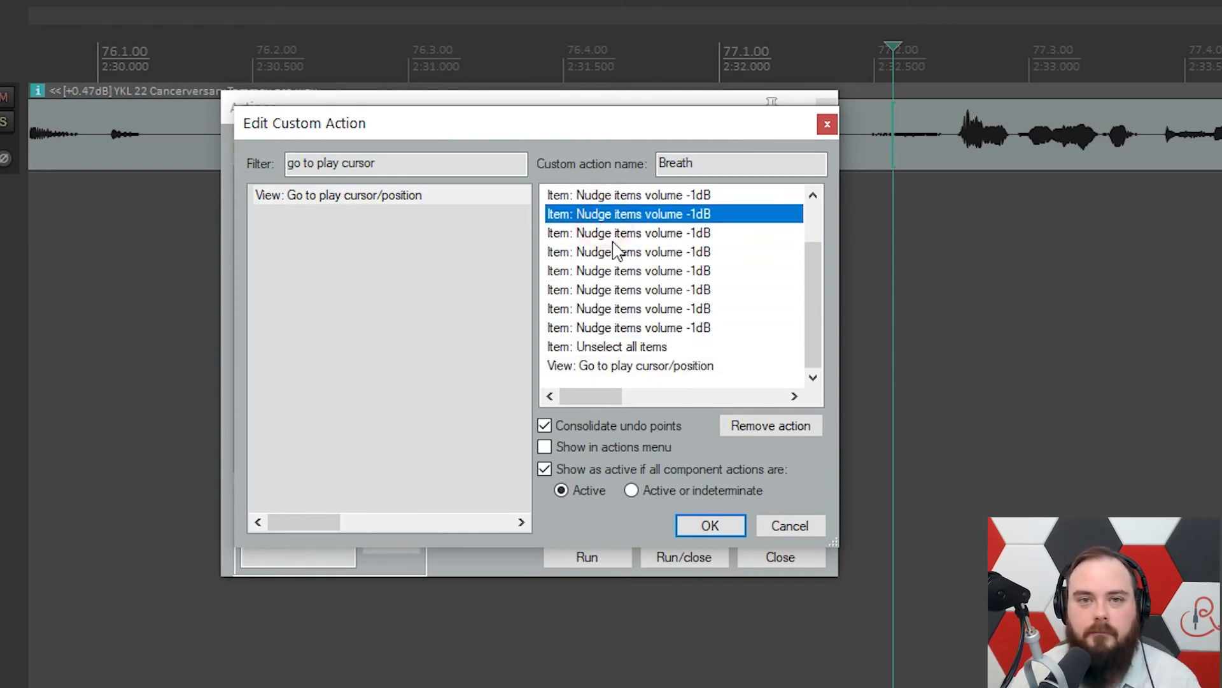
pyautogui.click(697, 528)
pyautogui.click(780, 555)
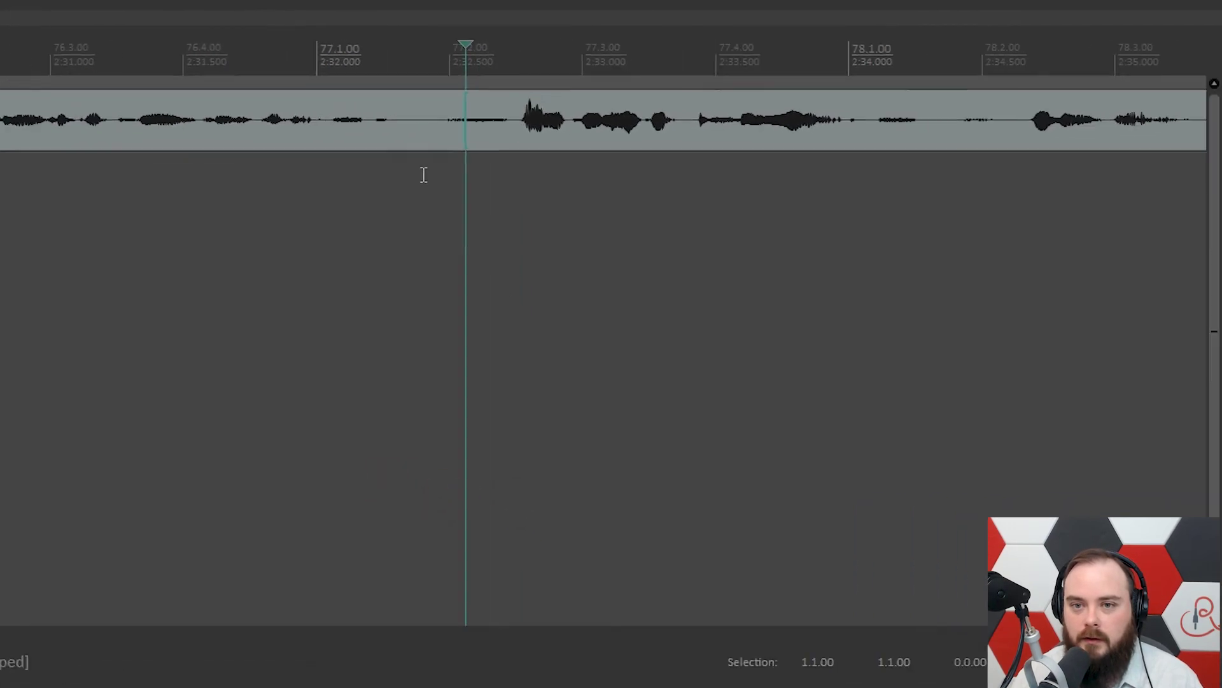
# Step: Run the Breath action on the time selection 77.1.79–77.2.50 and undo it in one go
pyautogui.moveTo(423, 174); pyautogui.dragTo(516, 161)
pyautogui.press('b')
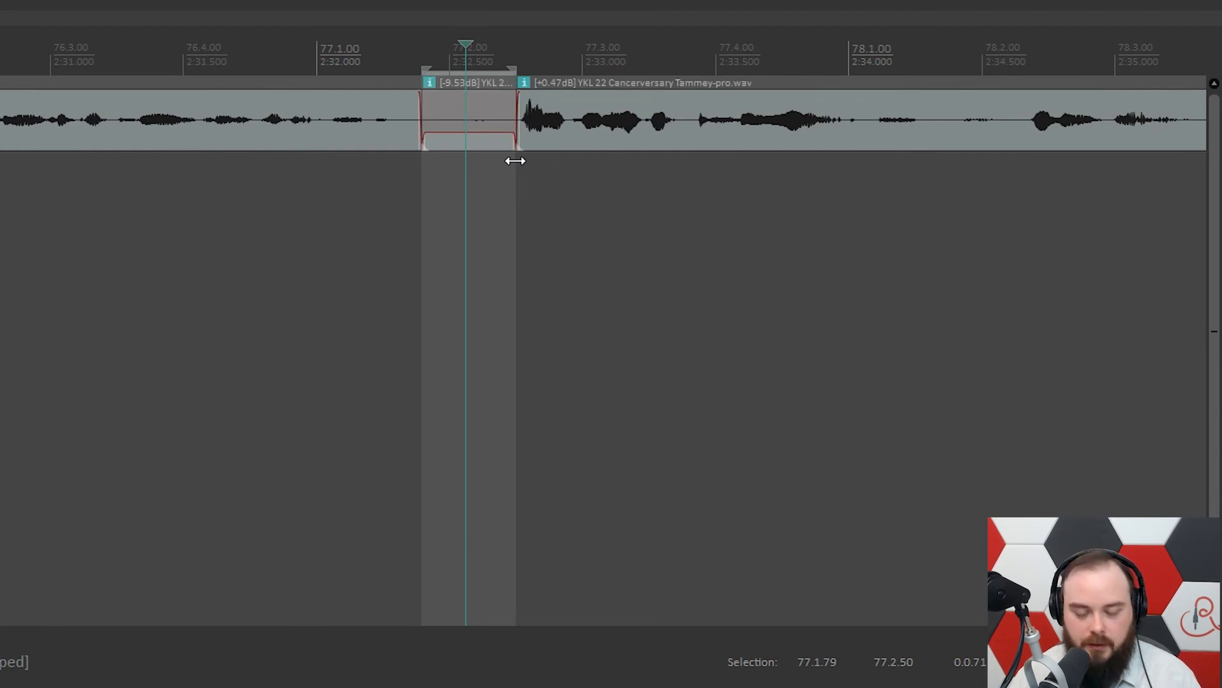
pyautogui.hotkey('ctrl', 'z')
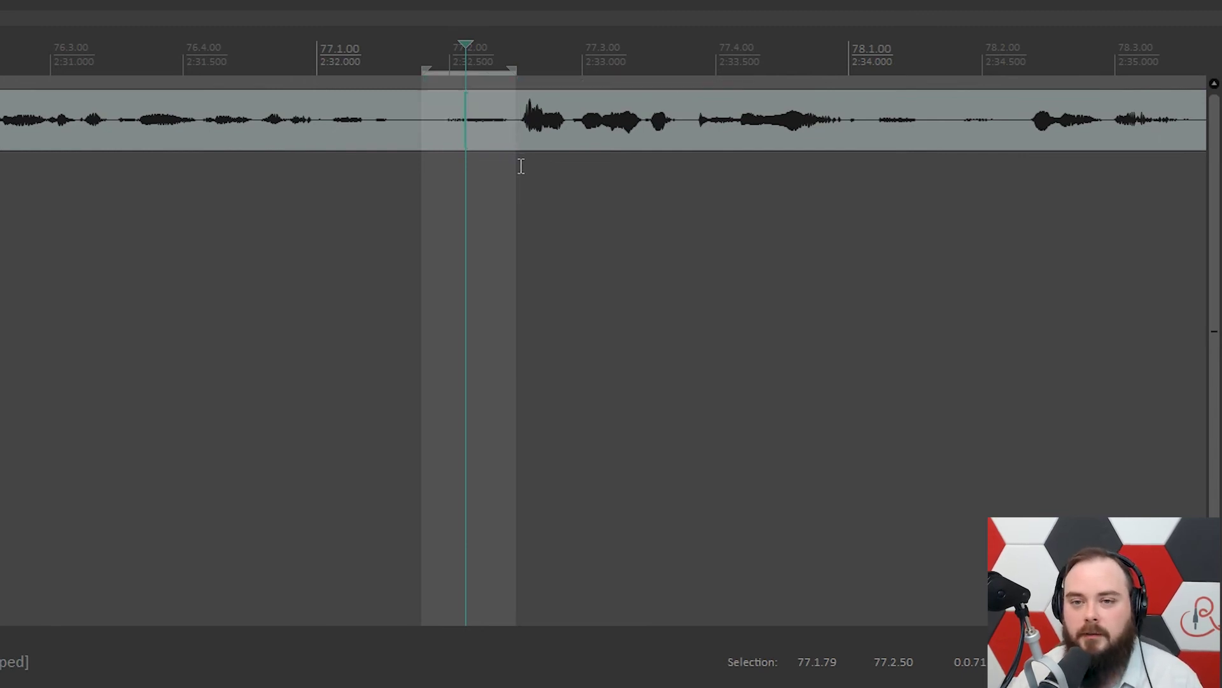
# Step: Remove the time selection and play the recording from shortly after 76.2.00
pyautogui.scroll(-2, 521, 166)
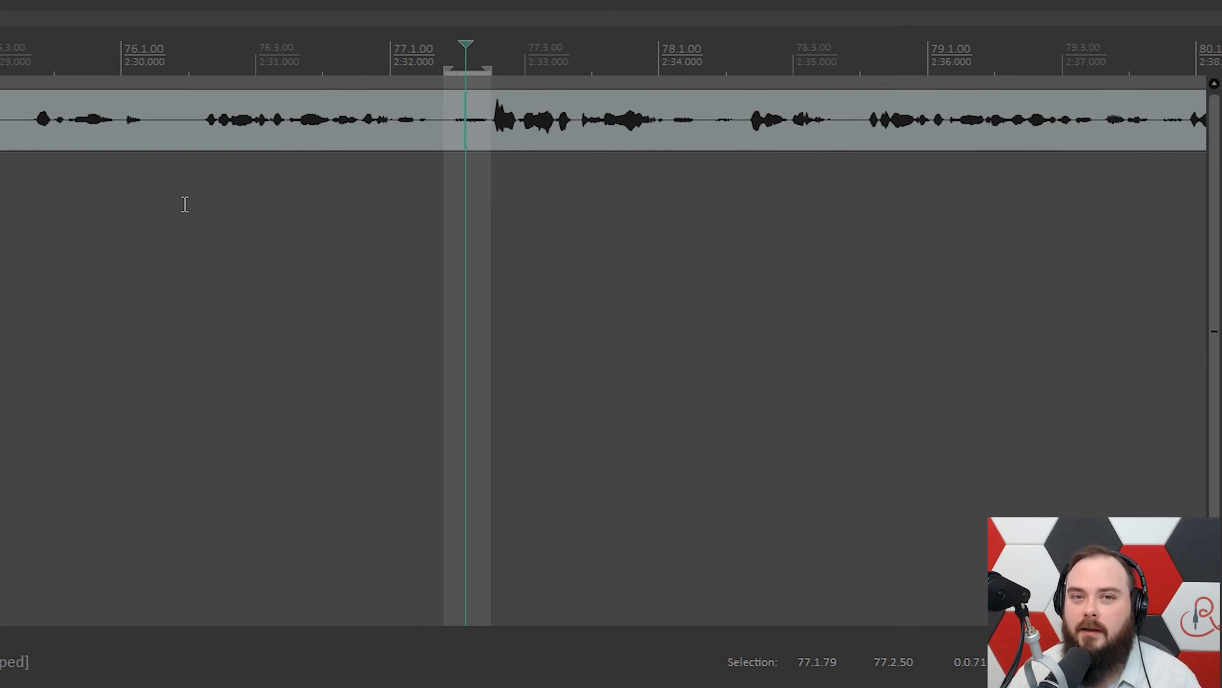
pyautogui.rightClick(321, 42)
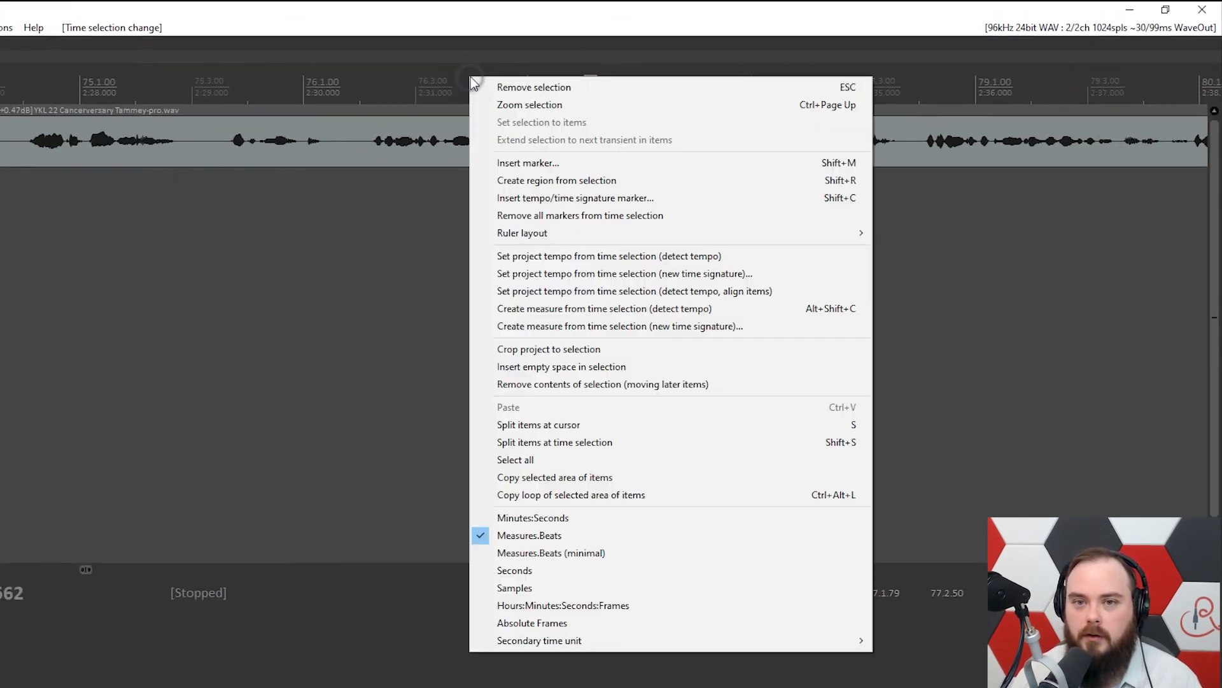
pyautogui.click(479, 86)
pyautogui.click(380, 190)
pyautogui.press('space')
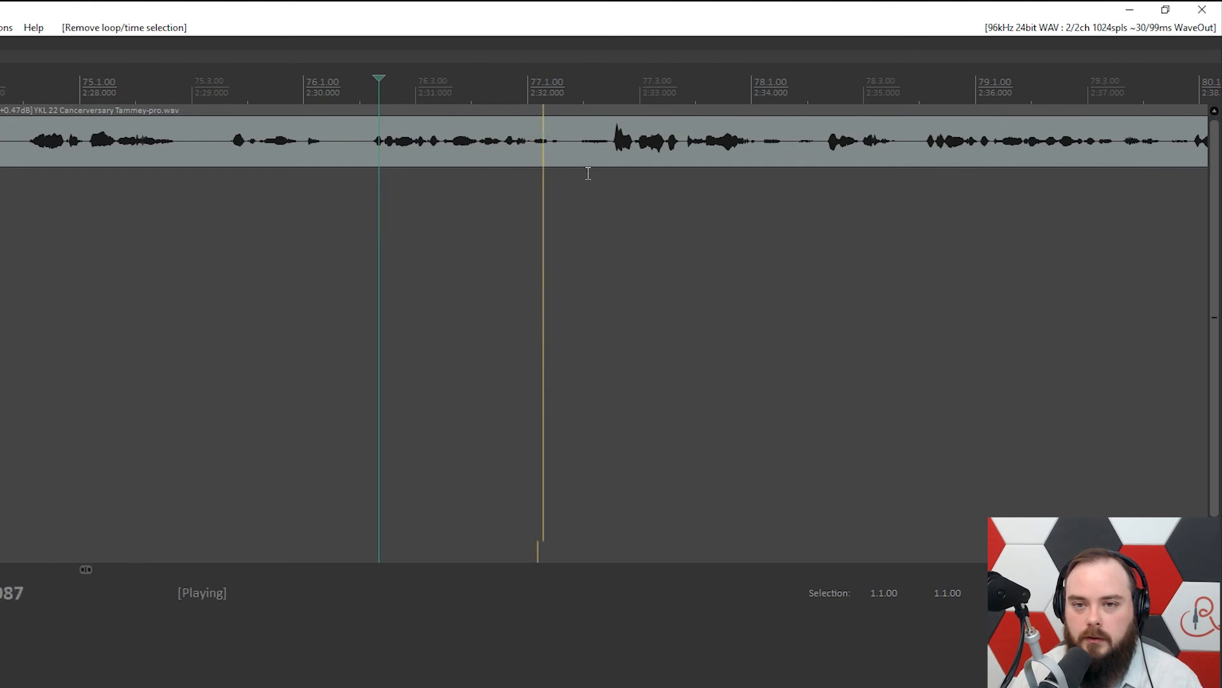
# Step: During playback, set the time selection over the breath at 77.1.88–77.2.47 and run the Breath action
pyautogui.click(589, 148)
pyautogui.scroll(5, 589, 153)
pyautogui.moveTo(710, 171); pyautogui.dragTo(529, 184)
pyautogui.press('b')
pyautogui.scroll(-5, 527, 183)
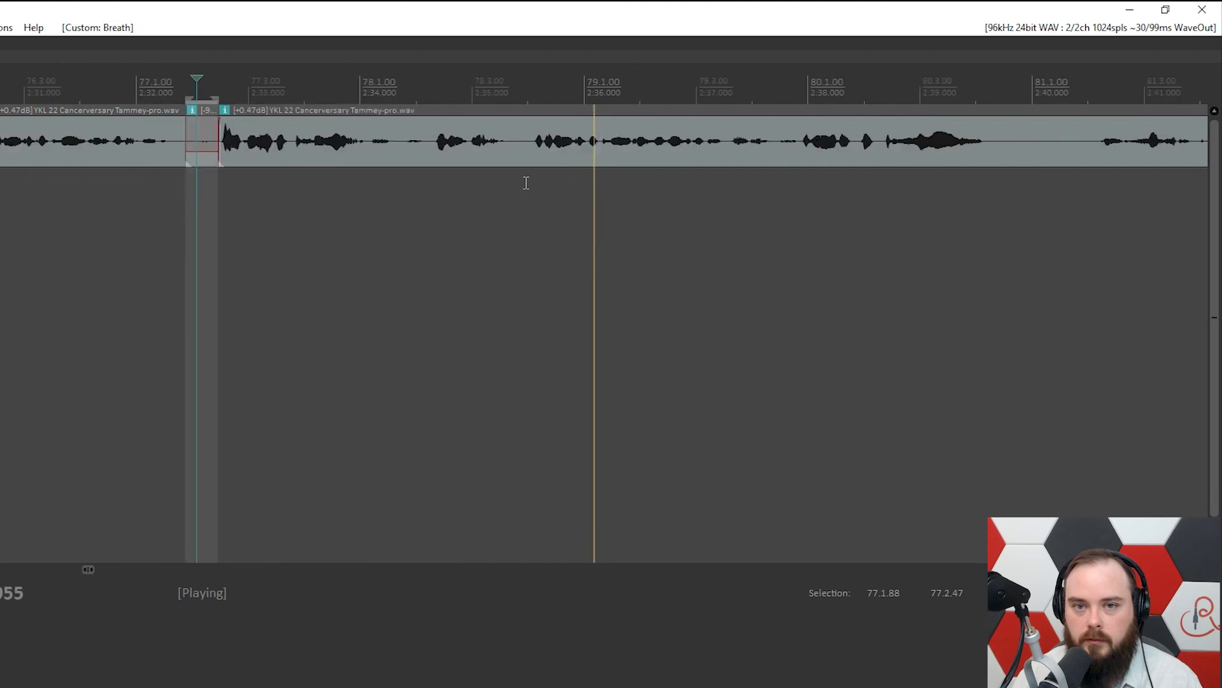
# Step: Run the Breath action on the next breath at 78.1.68–78.2.27 and stop playback
pyautogui.click(390, 147)
pyautogui.scroll(5, 390, 147)
pyautogui.moveTo(909, 183); pyautogui.dragTo(646, 193)
pyautogui.press('b')
pyautogui.press('space')
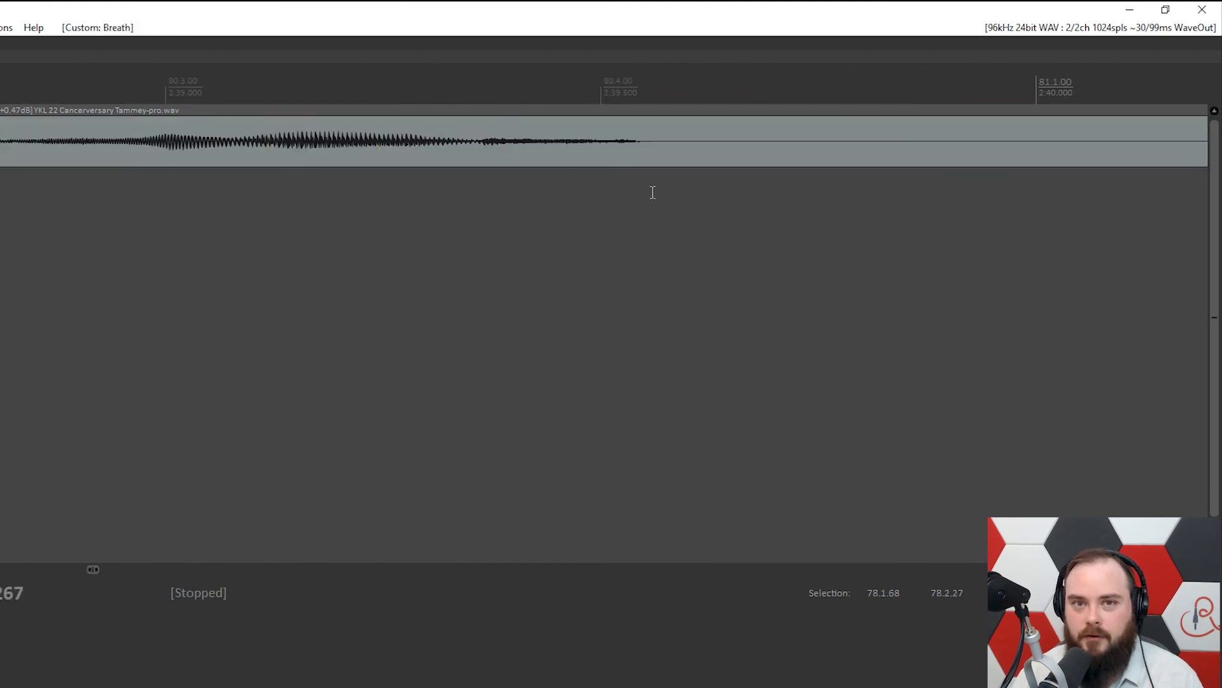
pyautogui.scroll(-4, 653, 192)
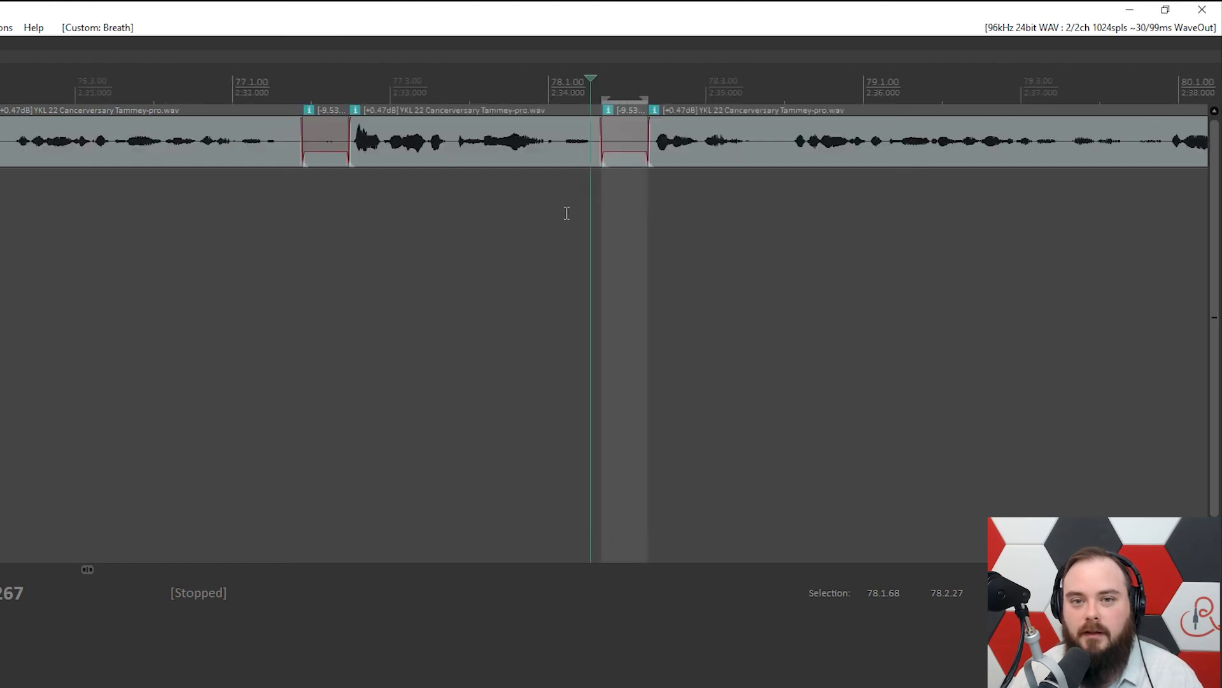